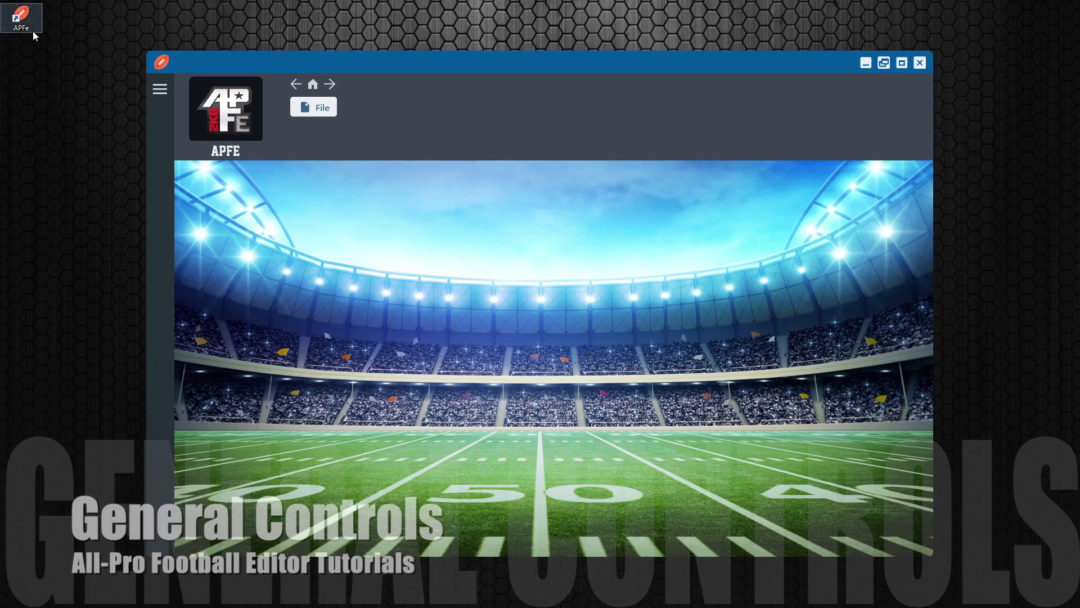
Load the recently used file crusaders.FXG.
{"action": "left_click", "coordinate": [299, 112]}
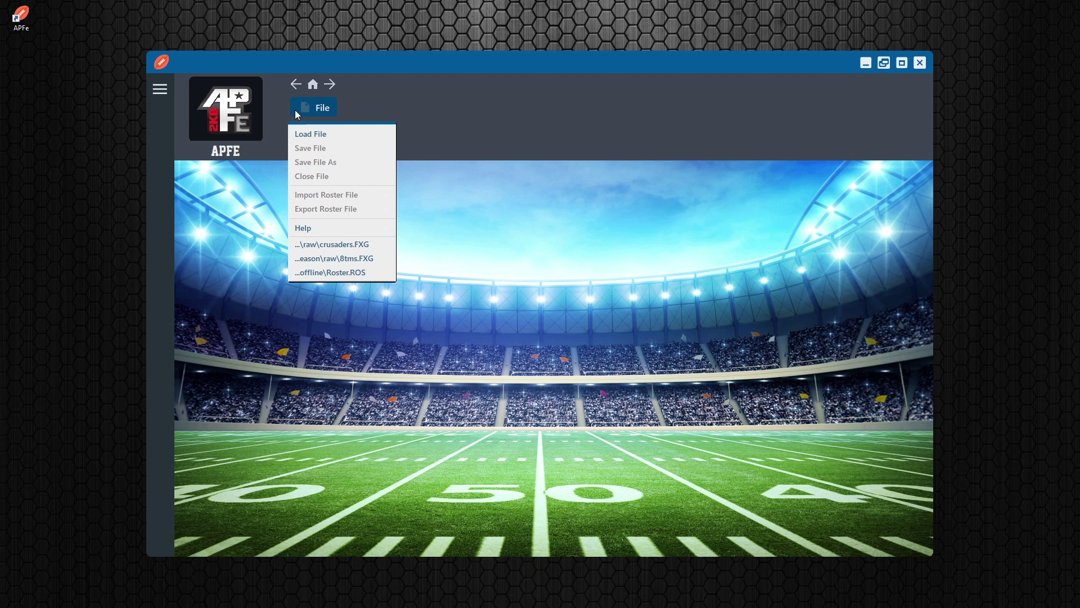
{"action": "left_click", "coordinate": [338, 245]}
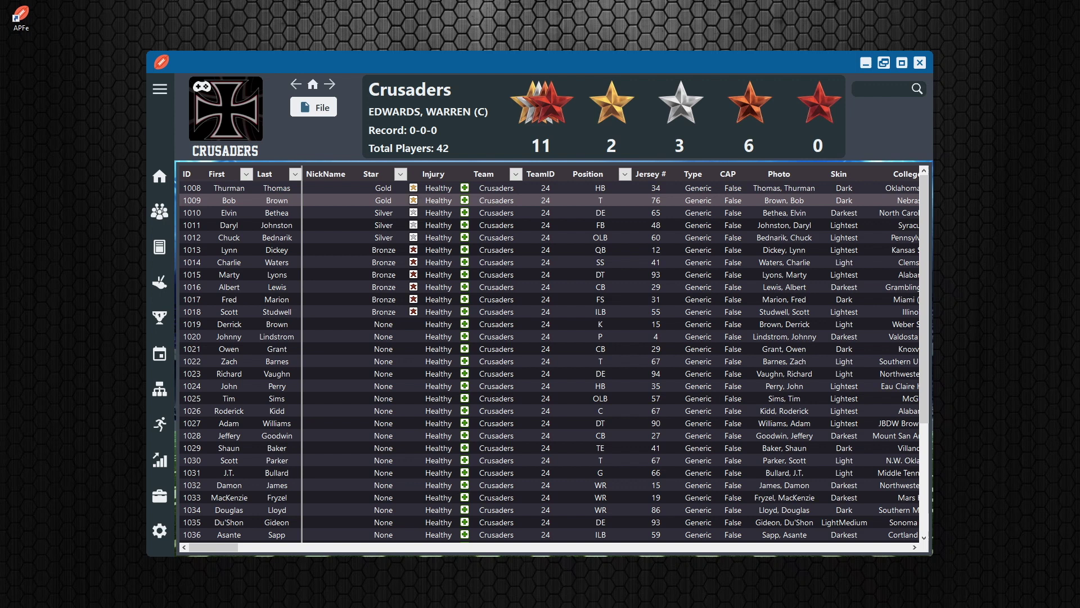
Filter the Crusaders roster by the first name Brett, and switch the filter to Curtis.
{"action": "left_click", "coordinate": [249, 176]}
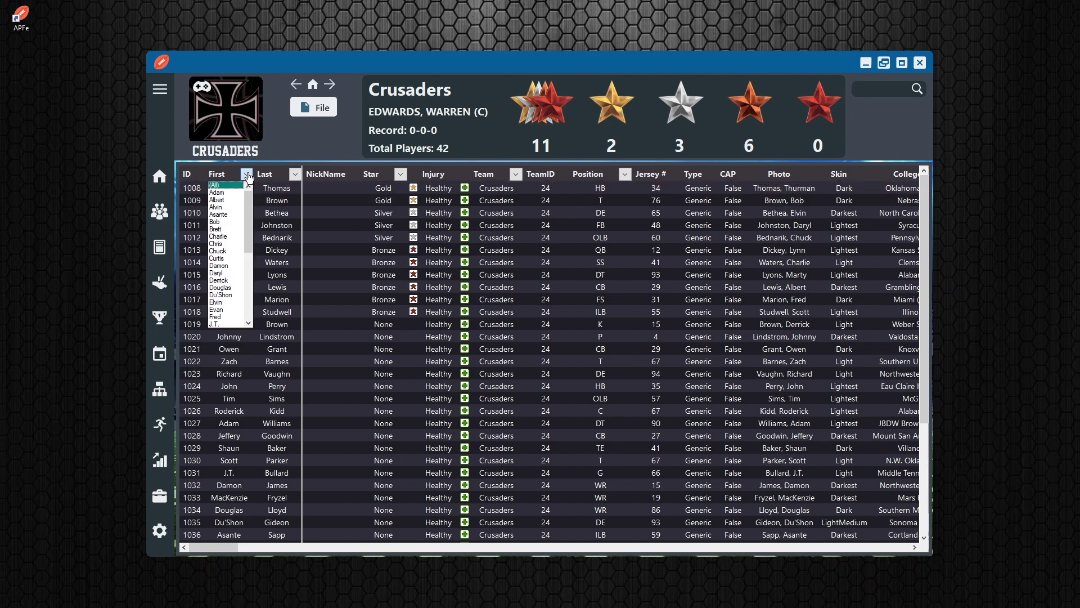
{"action": "left_click", "coordinate": [224, 229]}
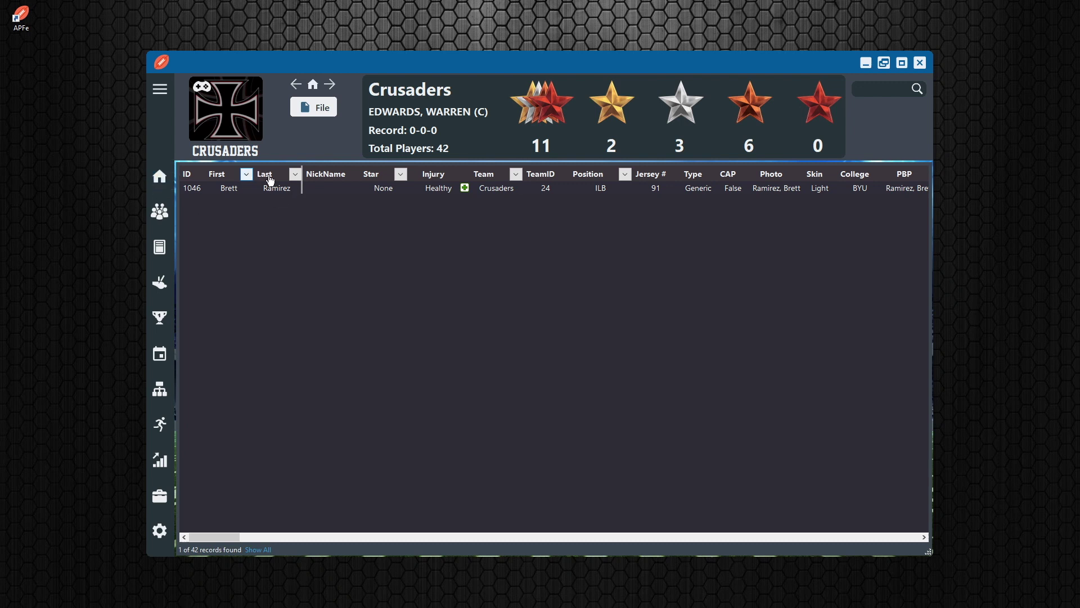
{"action": "left_click", "coordinate": [247, 174]}
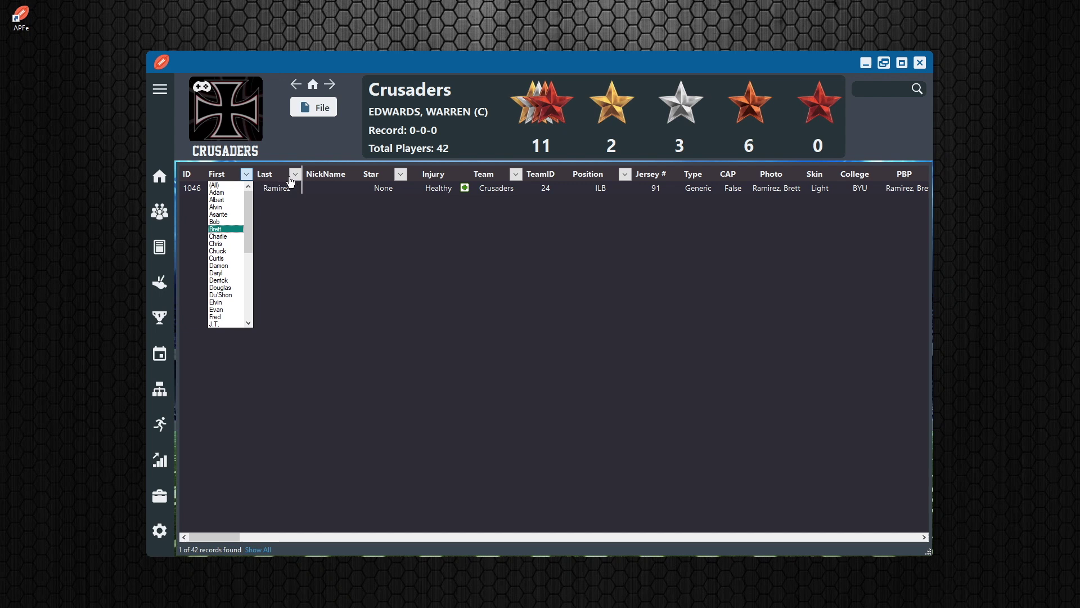
{"action": "left_click", "coordinate": [224, 259]}
Reset the first-name filter so that all Crusaders players are listed again.
{"action": "left_click", "coordinate": [247, 176]}
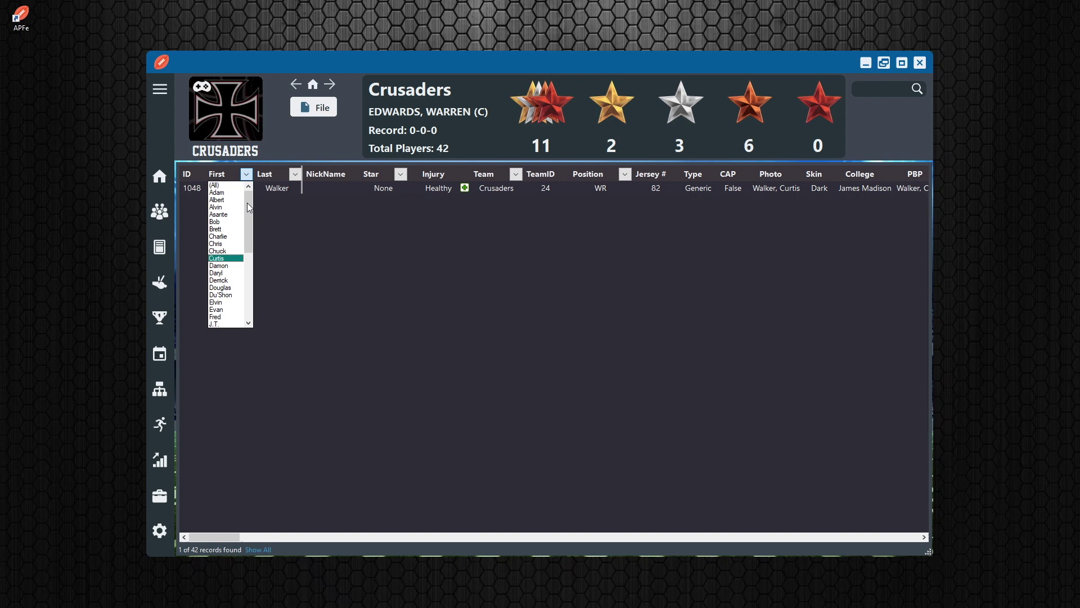
{"action": "left_click", "coordinate": [302, 229]}
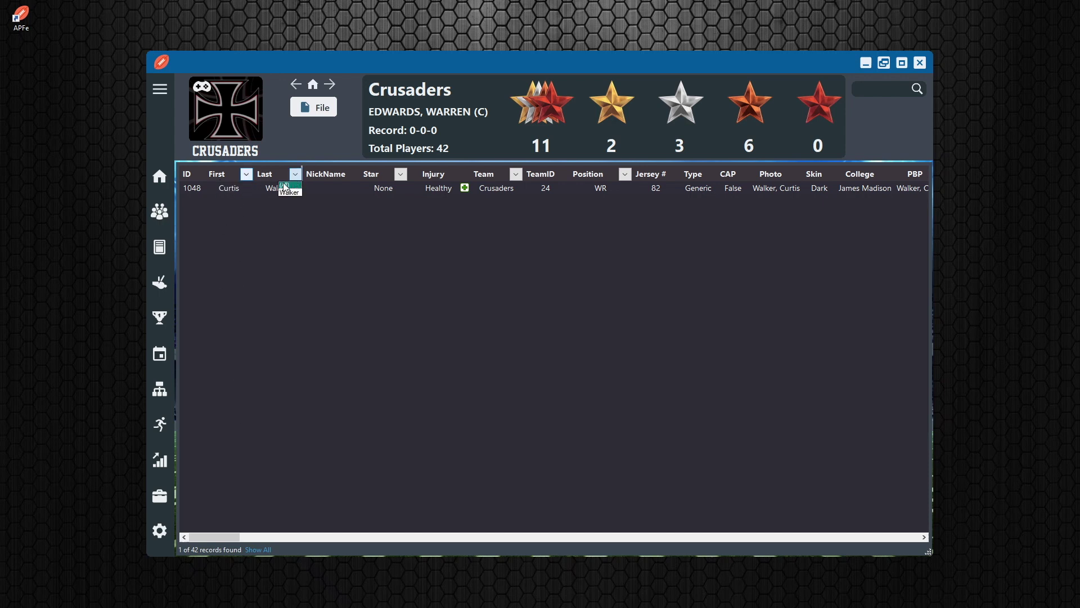
{"action": "left_click", "coordinate": [246, 174]}
{"action": "left_click", "coordinate": [237, 185]}
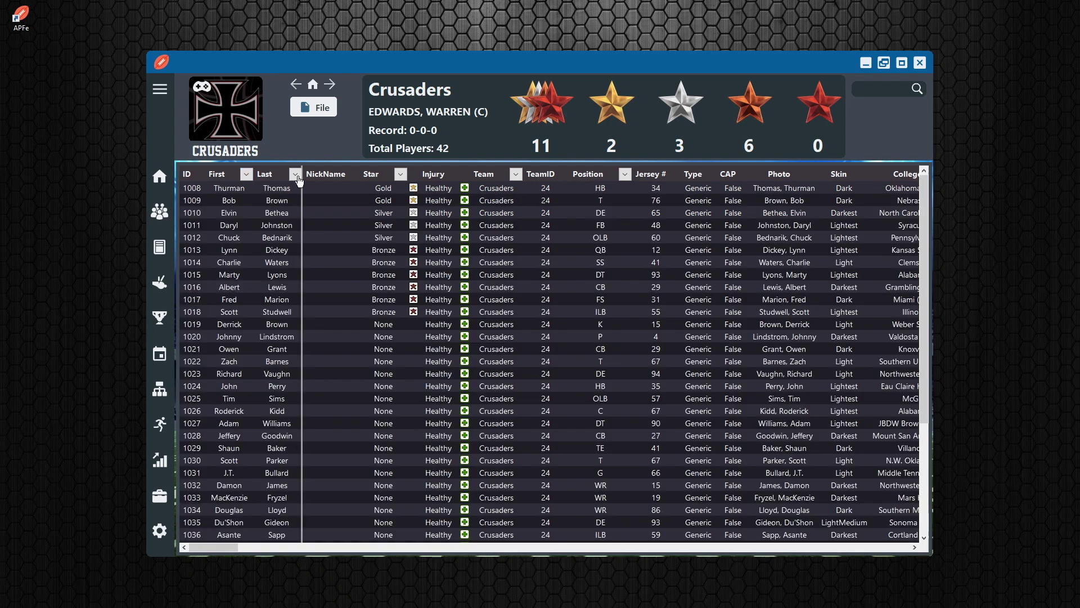
Browse the surnames available in the Crusaders roster and filter the roster by one from the end of the alphabet.
{"action": "left_click", "coordinate": [295, 174]}
{"action": "scroll", "coordinate": [284, 270], "scroll_direction": "down", "scroll_amount": 5}
{"action": "scroll", "coordinate": [285, 284], "scroll_direction": "down", "scroll_amount": 2}
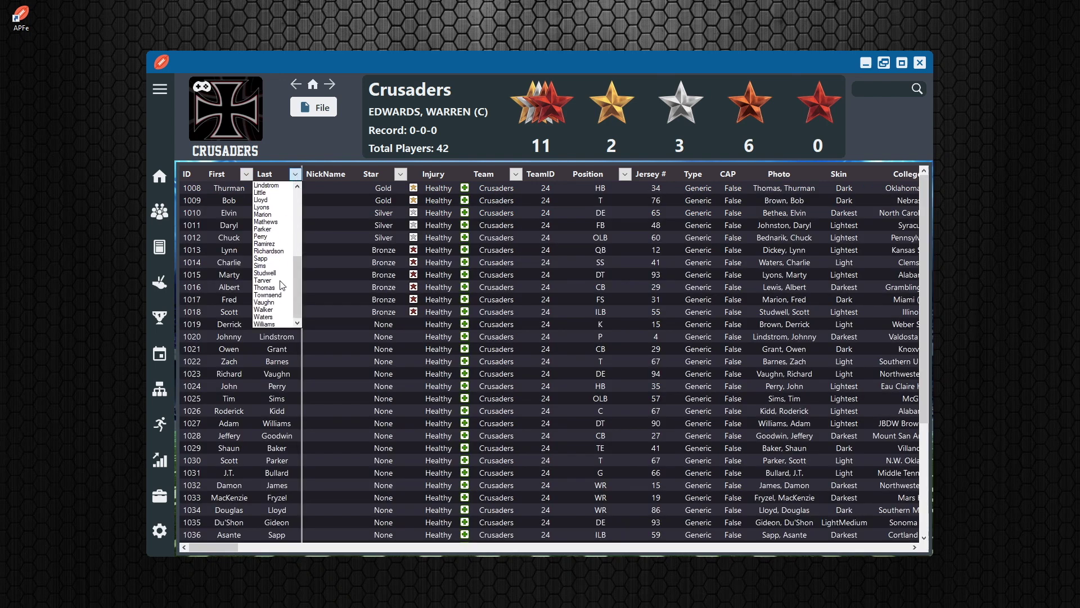
{"action": "left_click", "coordinate": [272, 293]}
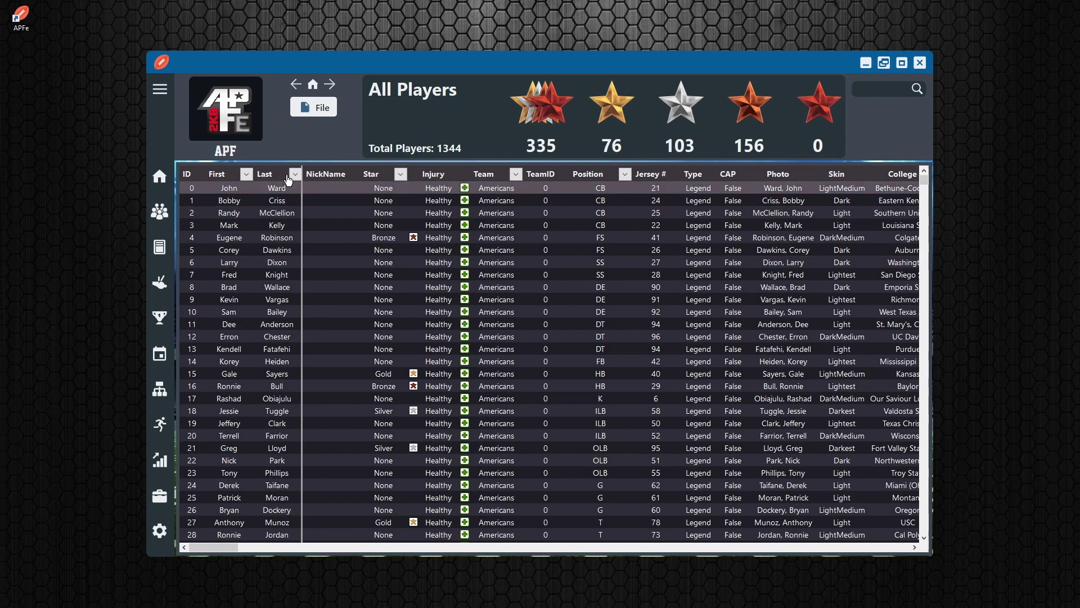
Filter the All Players list by the last name Allen, check the first-name choices, and clear the filter.
{"action": "left_click", "coordinate": [291, 175]}
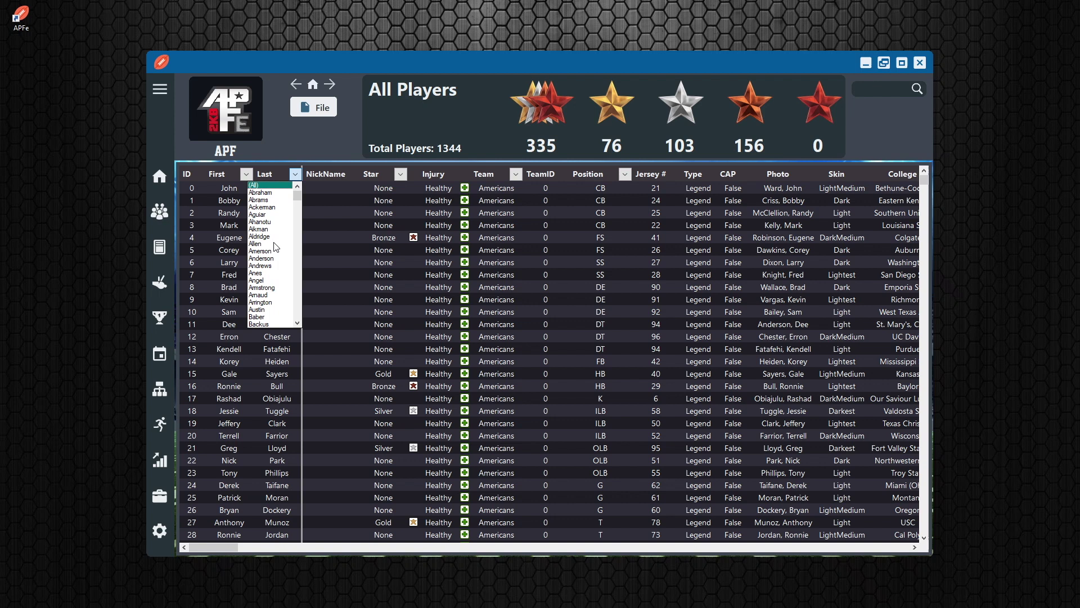
{"action": "left_click", "coordinate": [259, 244]}
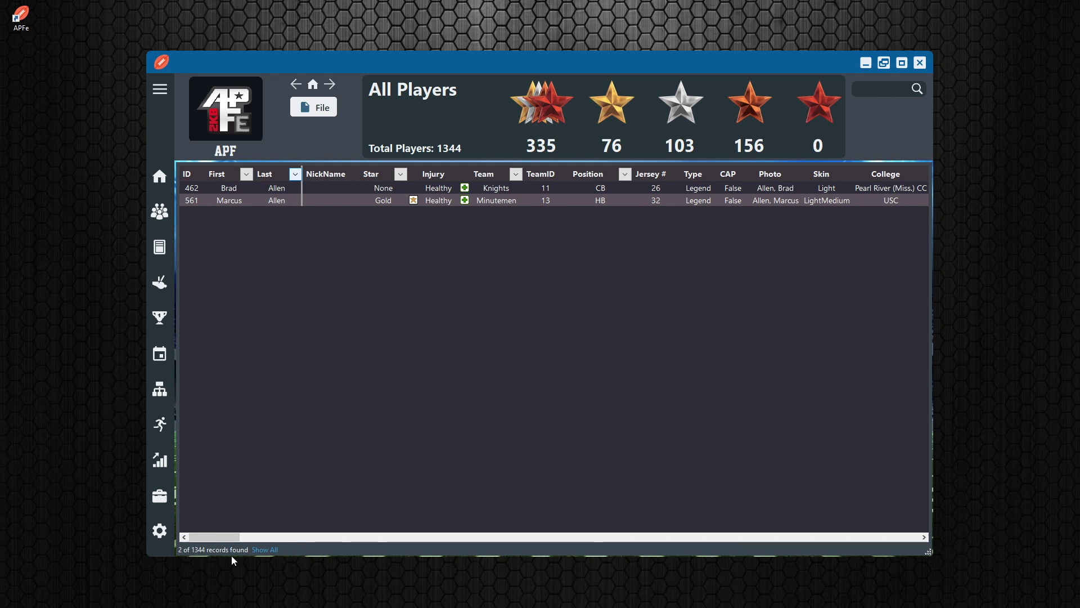
{"action": "left_click", "coordinate": [242, 188]}
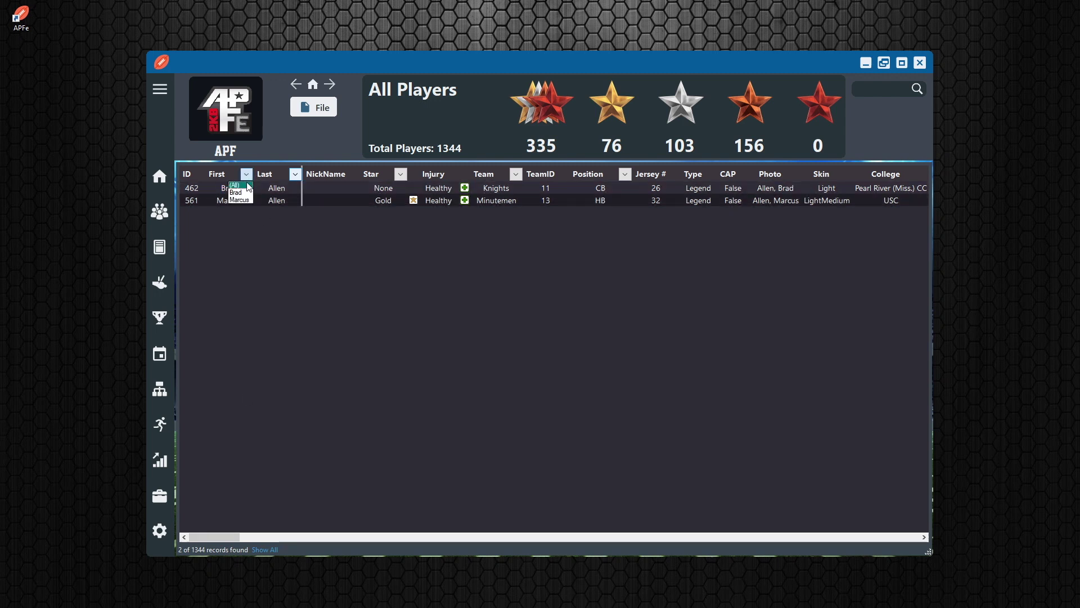
{"action": "left_click", "coordinate": [248, 185]}
{"action": "left_click", "coordinate": [247, 175]}
{"action": "left_click", "coordinate": [295, 174]}
{"action": "left_click", "coordinate": [249, 243]}
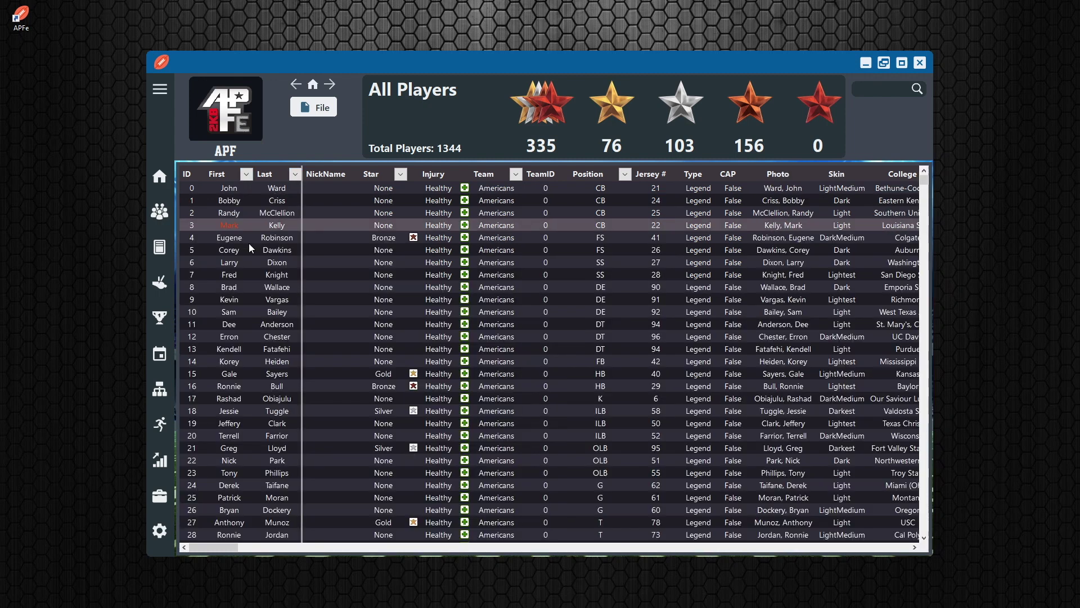
Filter the All Players list by the last name Amerson, and show all records again.
{"action": "left_click", "coordinate": [295, 174]}
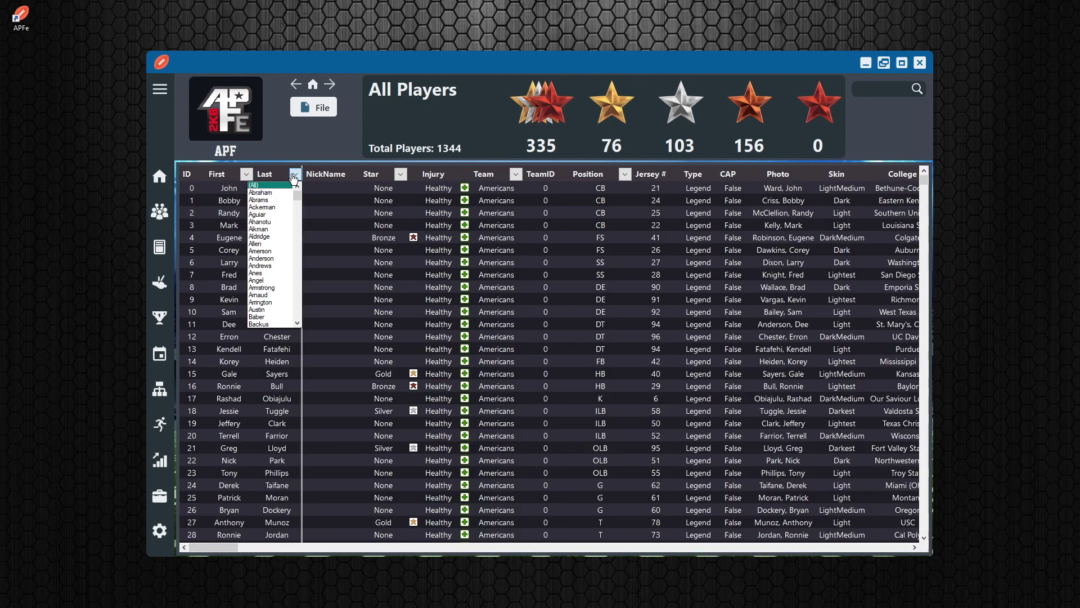
{"action": "left_click", "coordinate": [262, 250]}
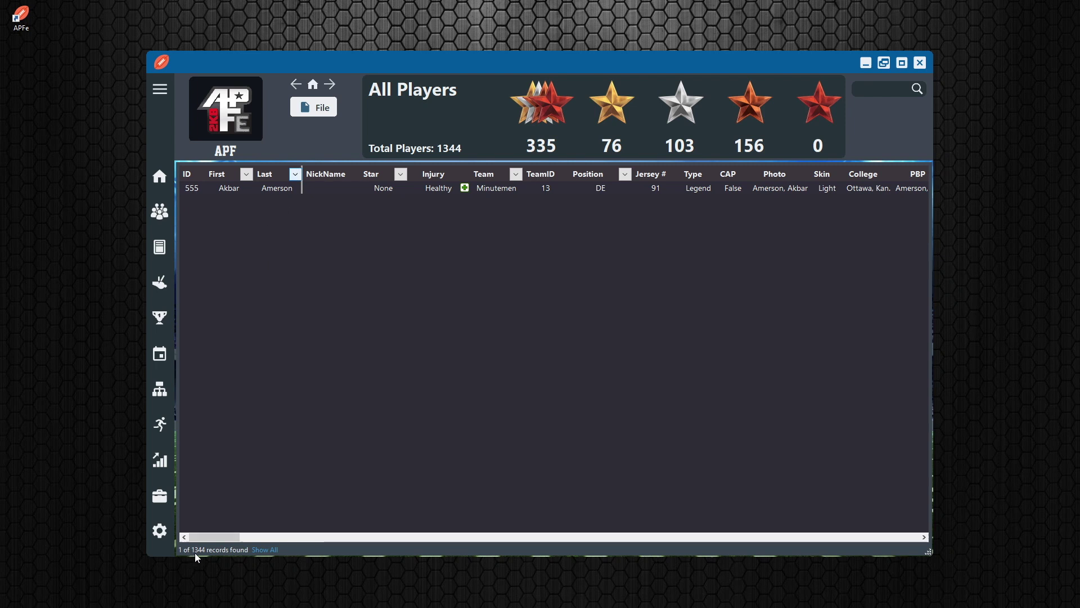
{"action": "left_click", "coordinate": [267, 550]}
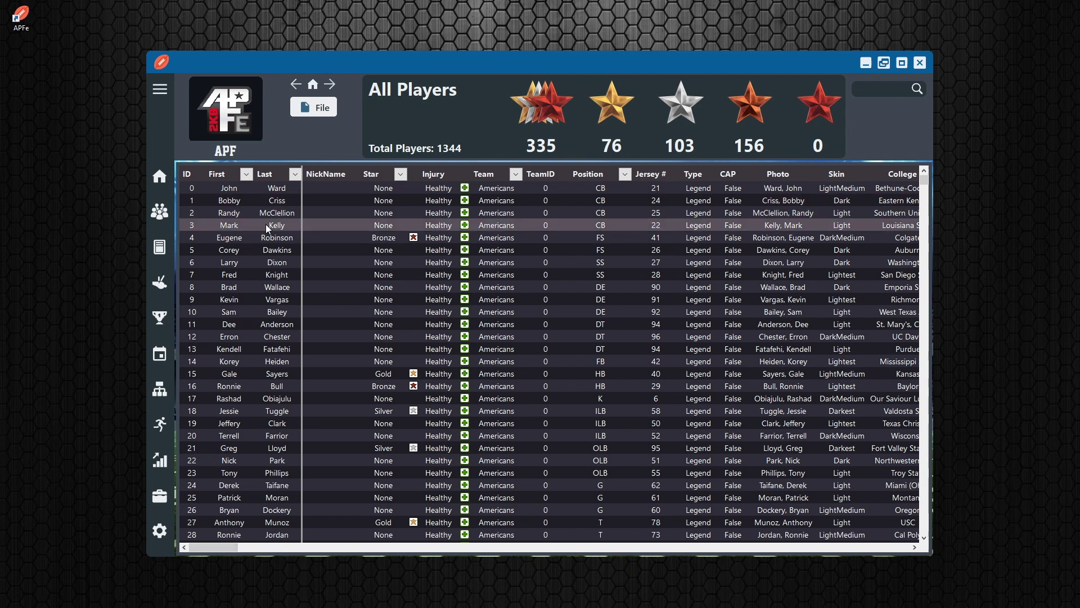
Filter the All Players list by the last name Aldridge, and switch the filter to Allen.
{"action": "left_click", "coordinate": [294, 174]}
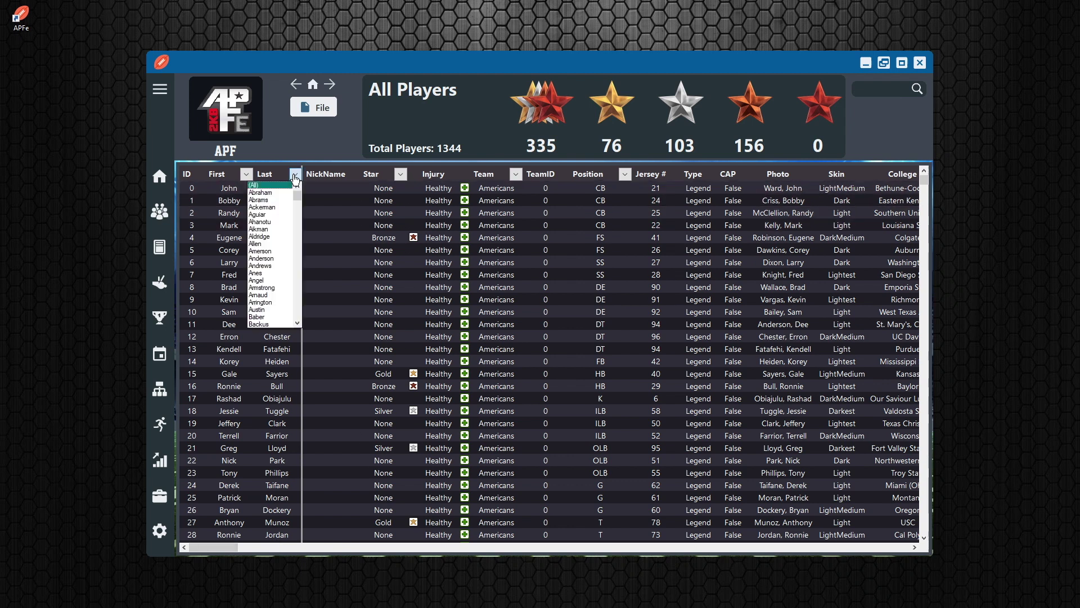
{"action": "left_click", "coordinate": [259, 237]}
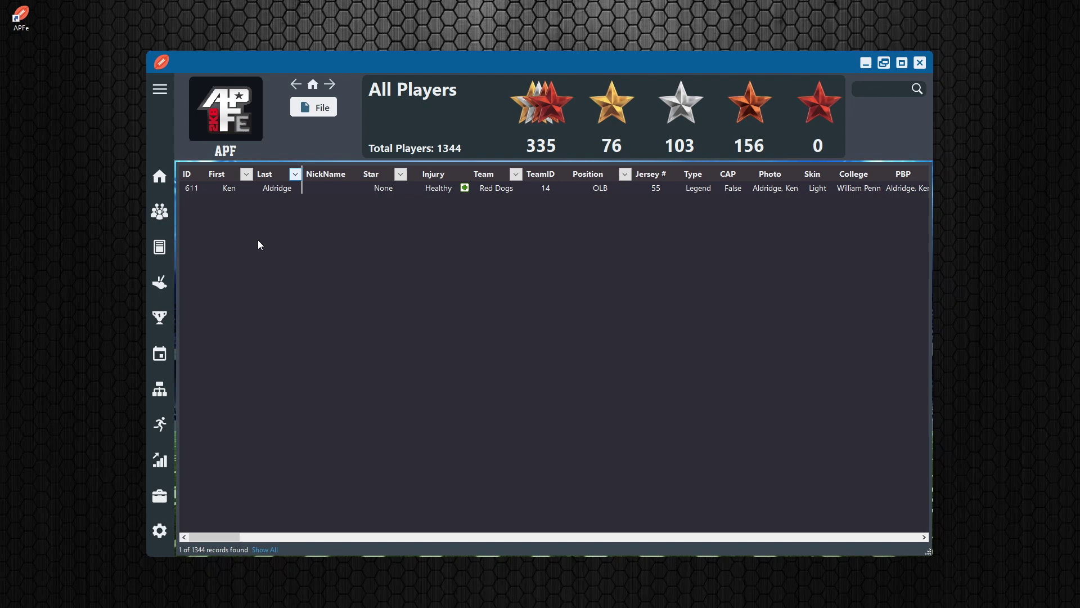
{"action": "left_click", "coordinate": [295, 174]}
{"action": "left_click", "coordinate": [261, 243]}
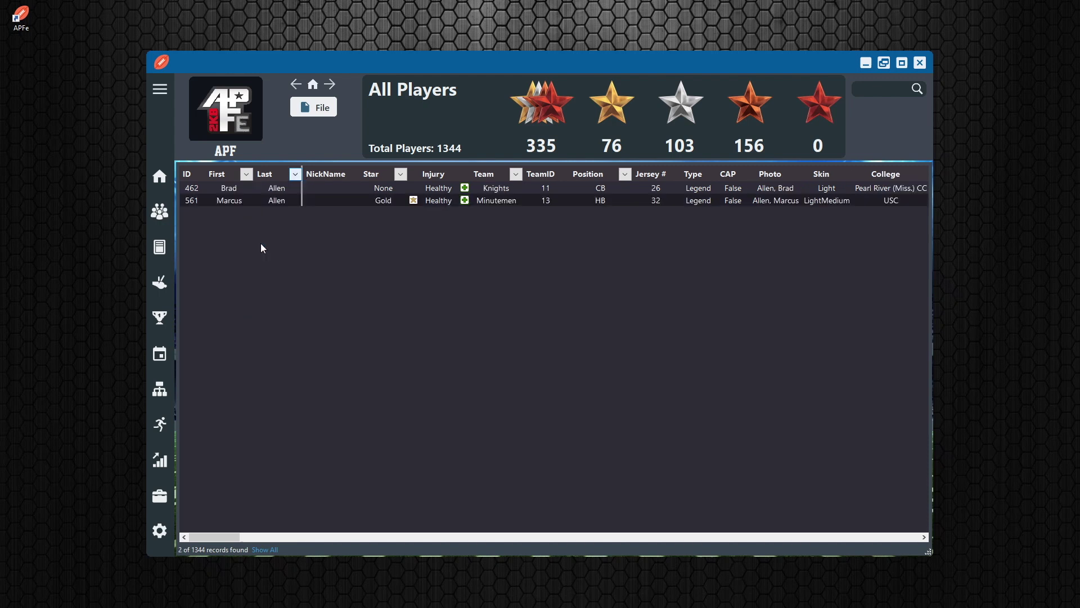
Narrow the players named Allen to position HB, and show all records again.
{"action": "left_click", "coordinate": [276, 188]}
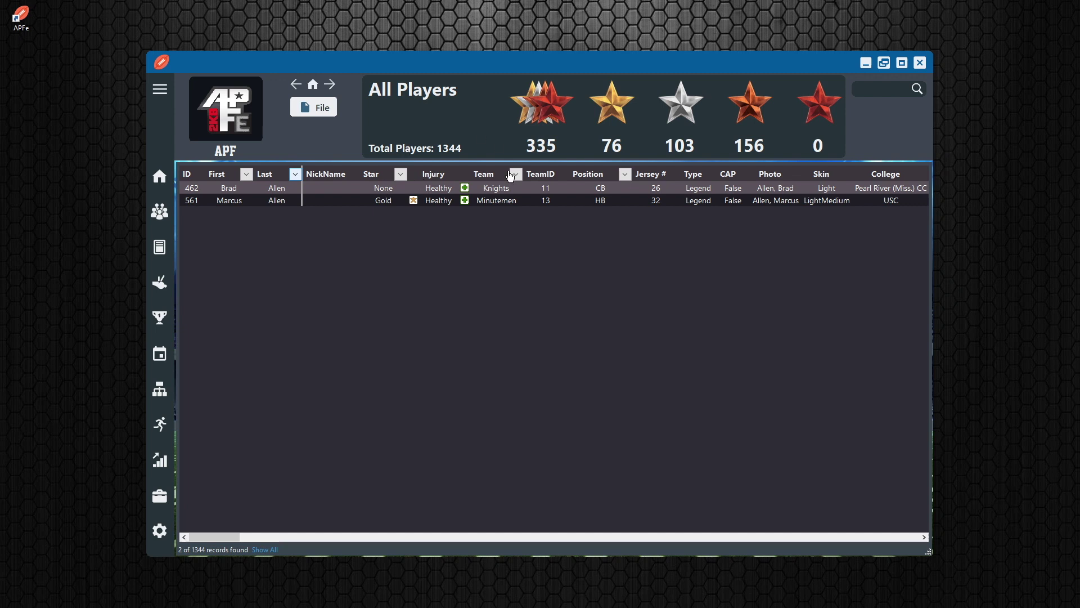
{"action": "left_click", "coordinate": [625, 174]}
{"action": "left_click", "coordinate": [623, 200]}
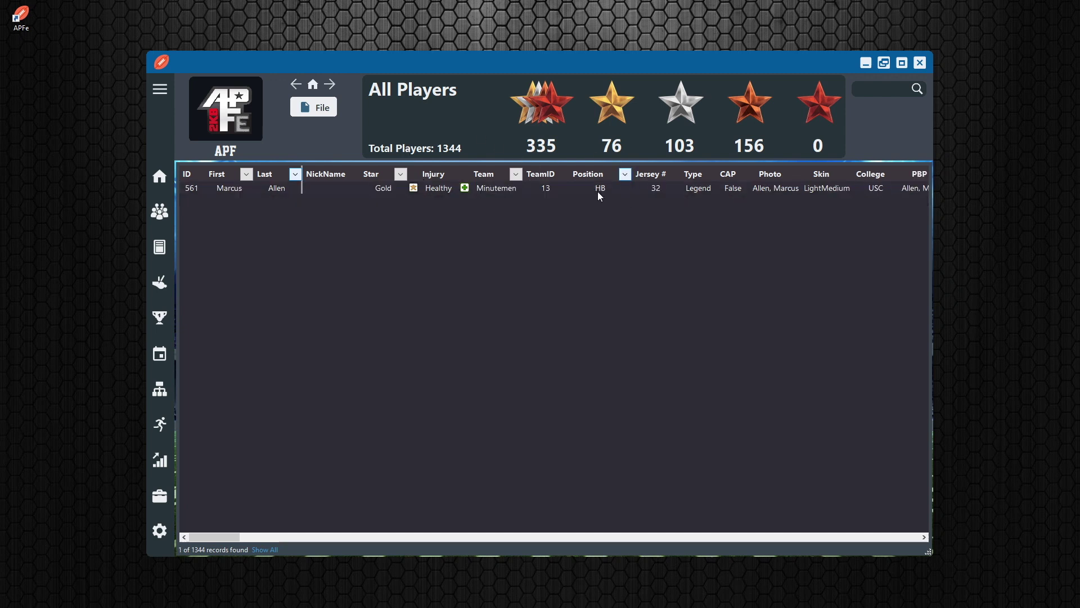
{"action": "left_click", "coordinate": [268, 549]}
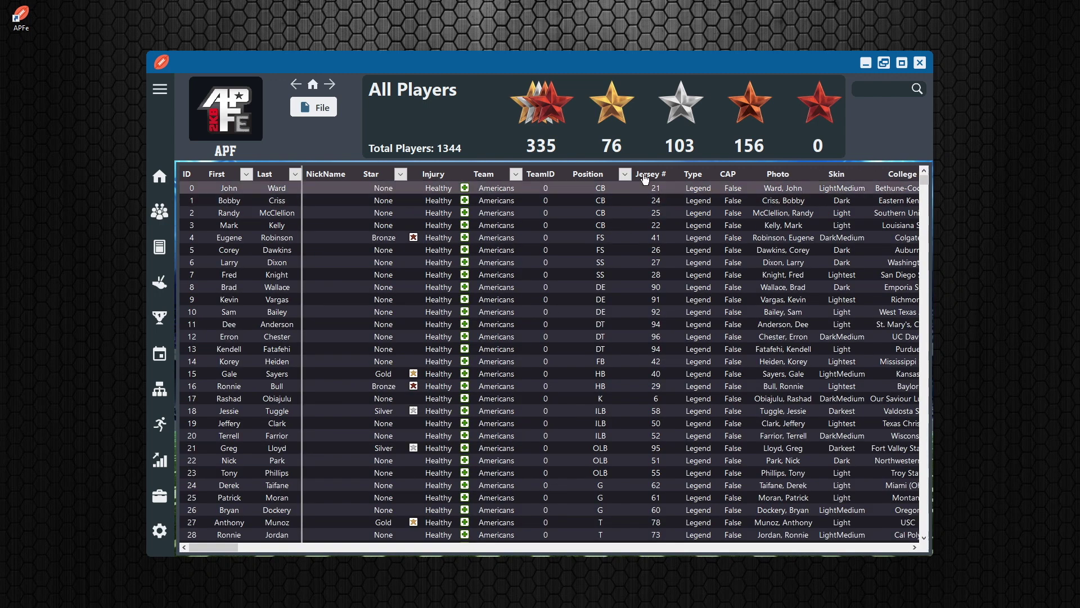
Filter the All Players list by position FS and sort the results by last name in ascending order.
{"action": "left_click", "coordinate": [625, 174]}
{"action": "left_click", "coordinate": [621, 229]}
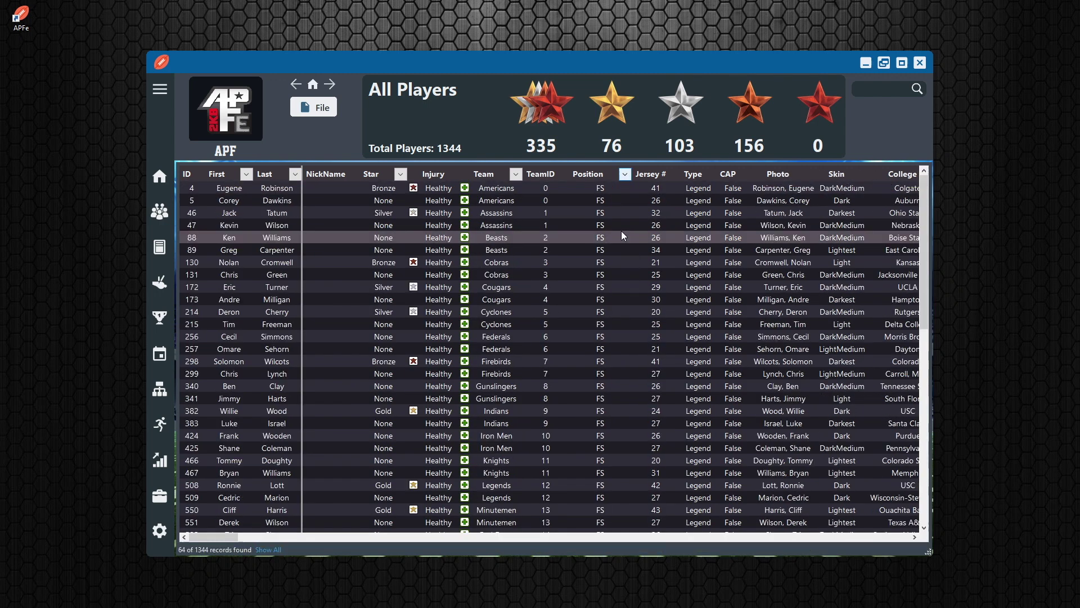
{"action": "left_click", "coordinate": [269, 175]}
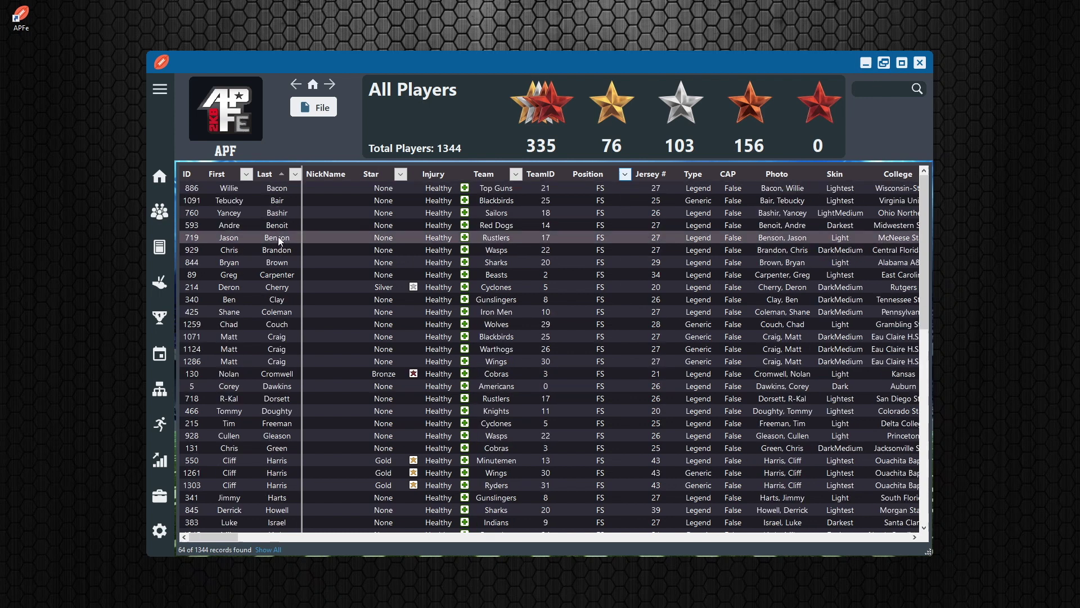
{"action": "scroll", "coordinate": [281, 231], "scroll_direction": "down", "scroll_amount": 12}
{"action": "scroll", "coordinate": [282, 231], "scroll_direction": "up", "scroll_amount": 12}
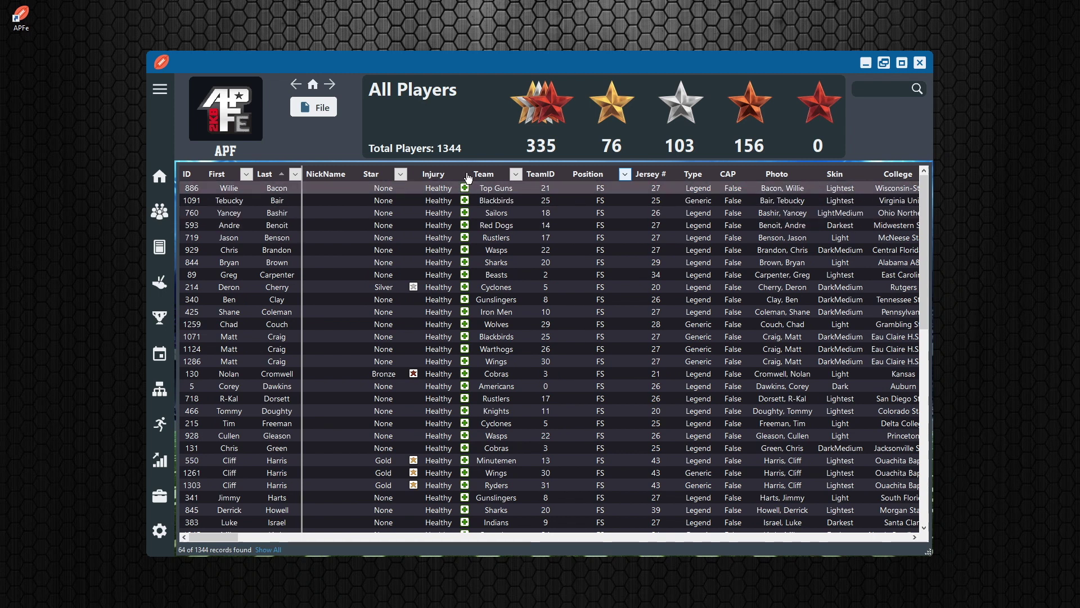
Remove the position filter and reverse the last-name sort order, returning it to ascending.
{"action": "left_click", "coordinate": [266, 550]}
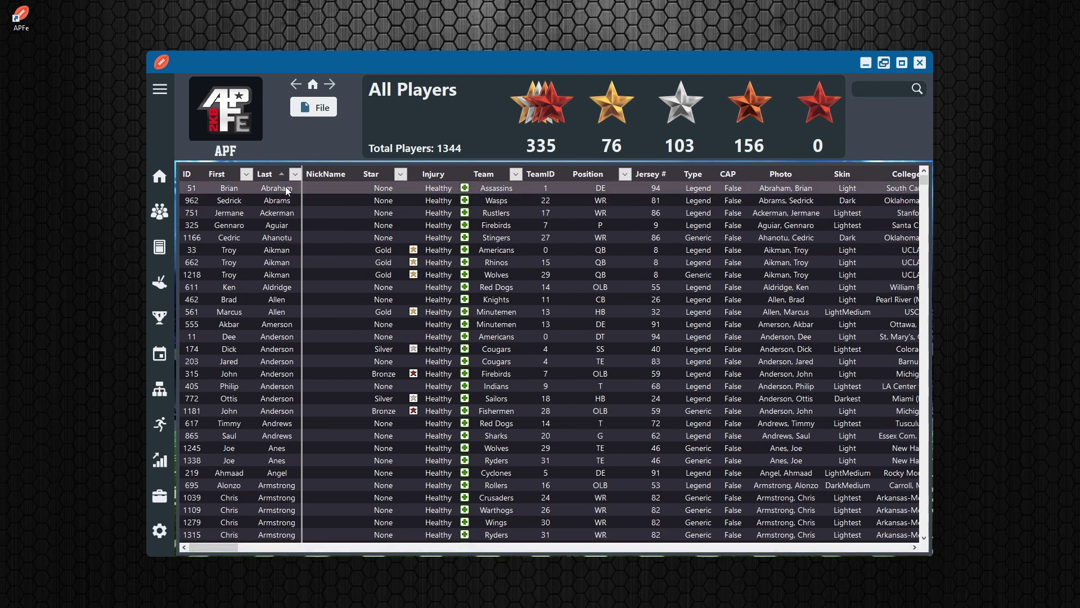
{"action": "left_click", "coordinate": [267, 177]}
{"action": "left_click", "coordinate": [267, 177]}
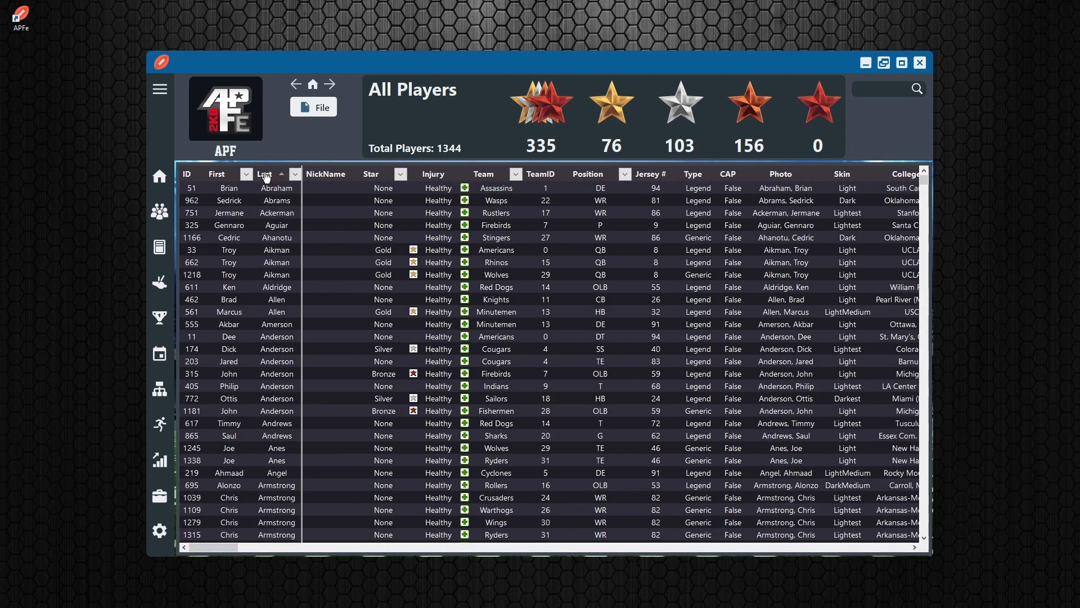
Filter the sorted All Players list by the last name Anderson, and show all records again.
{"action": "left_click", "coordinate": [296, 174]}
{"action": "left_click", "coordinate": [276, 261]}
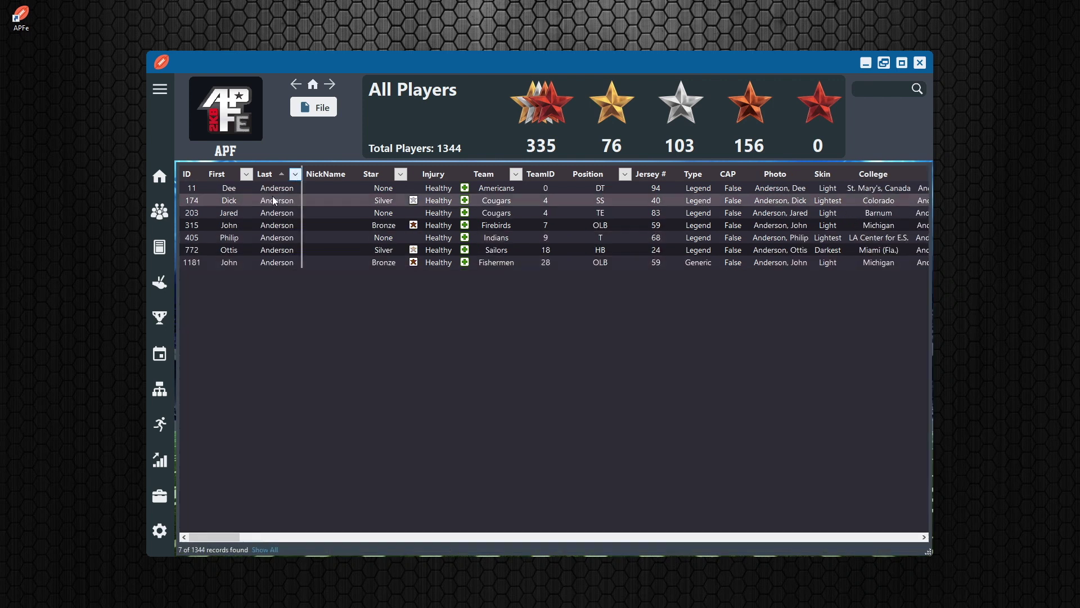
{"action": "left_click", "coordinate": [268, 551]}
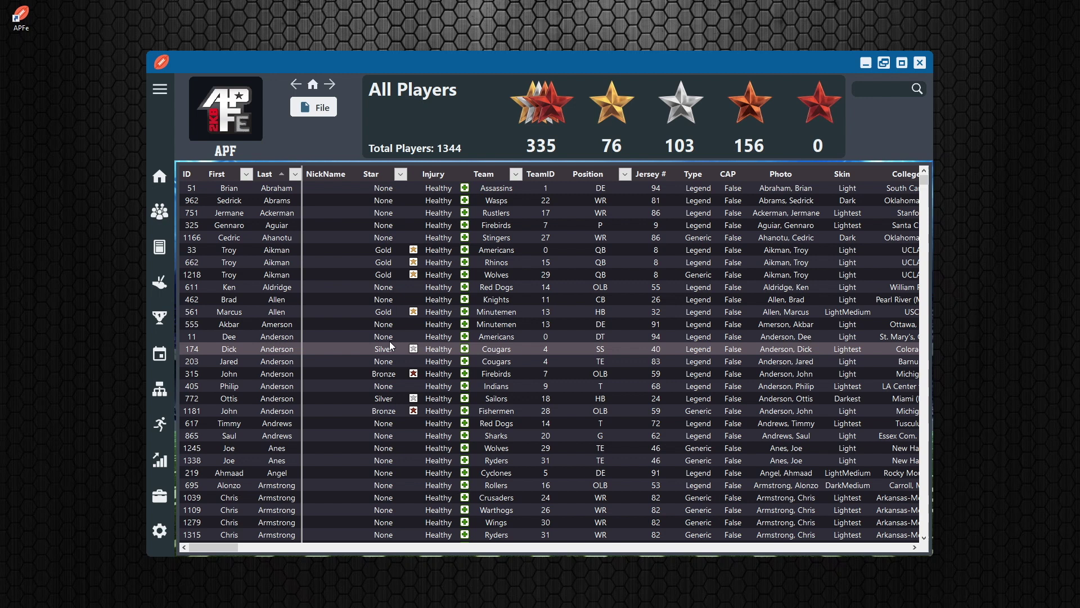
Open the home screen with the Crusaders' team settings.
{"action": "left_click_drag", "start_coordinate": [227, 545], "coordinate": [190, 549]}
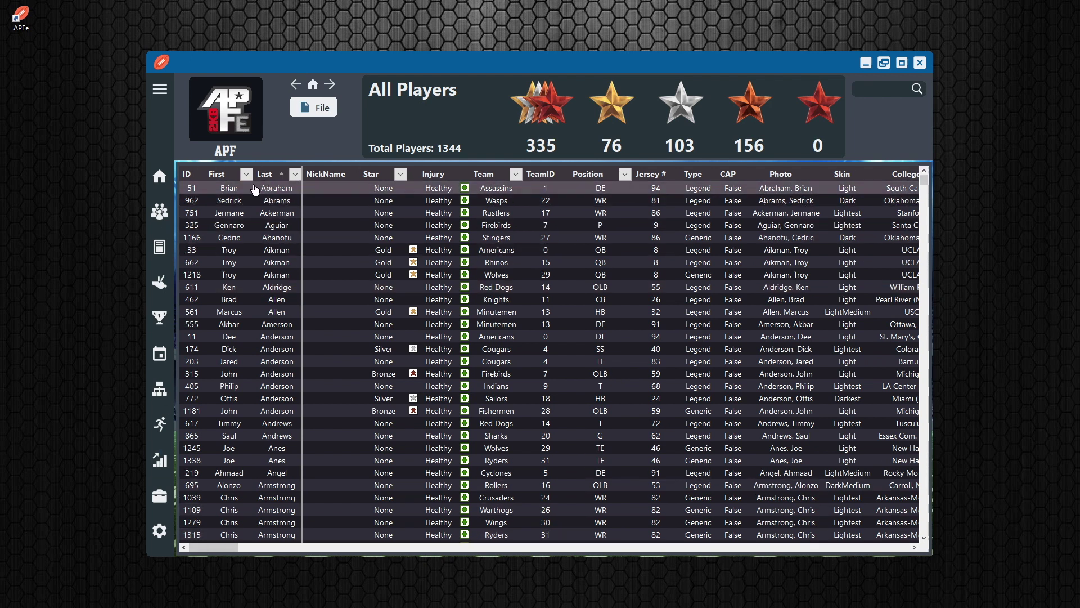
{"action": "left_click", "coordinate": [160, 181]}
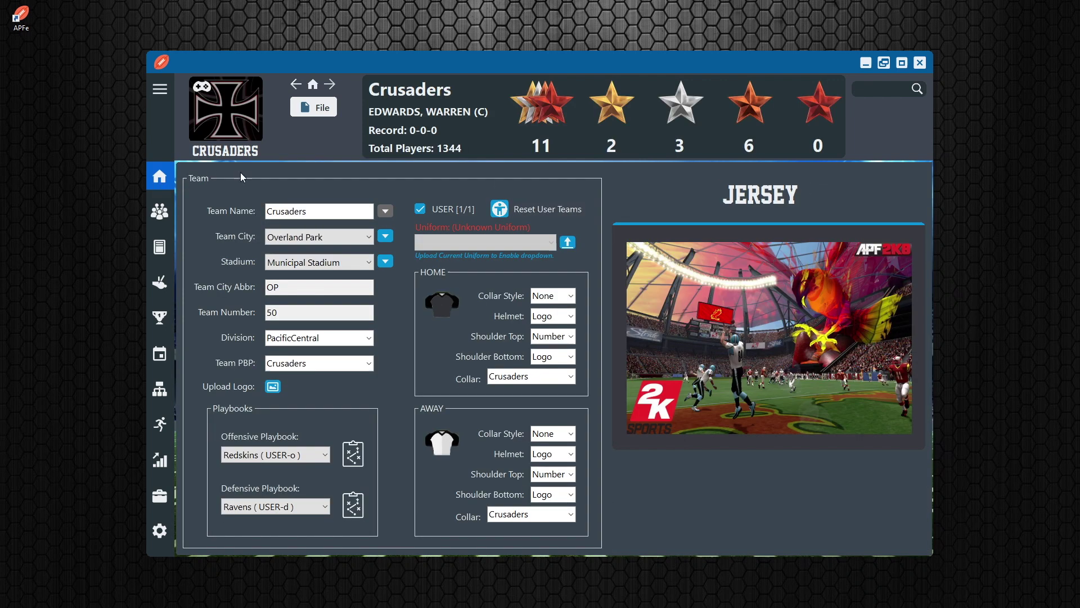
Open the depth chart and select the Cyclones as the team to view.
{"action": "left_click", "coordinate": [156, 252]}
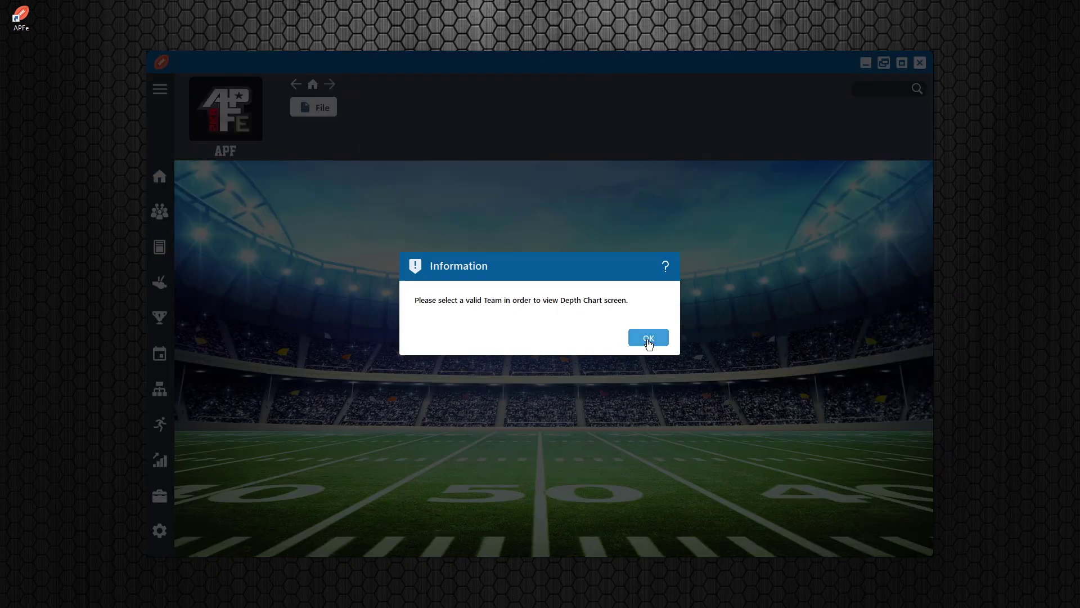
{"action": "left_click", "coordinate": [648, 337]}
{"action": "left_click", "coordinate": [244, 117]}
{"action": "left_click", "coordinate": [291, 174]}
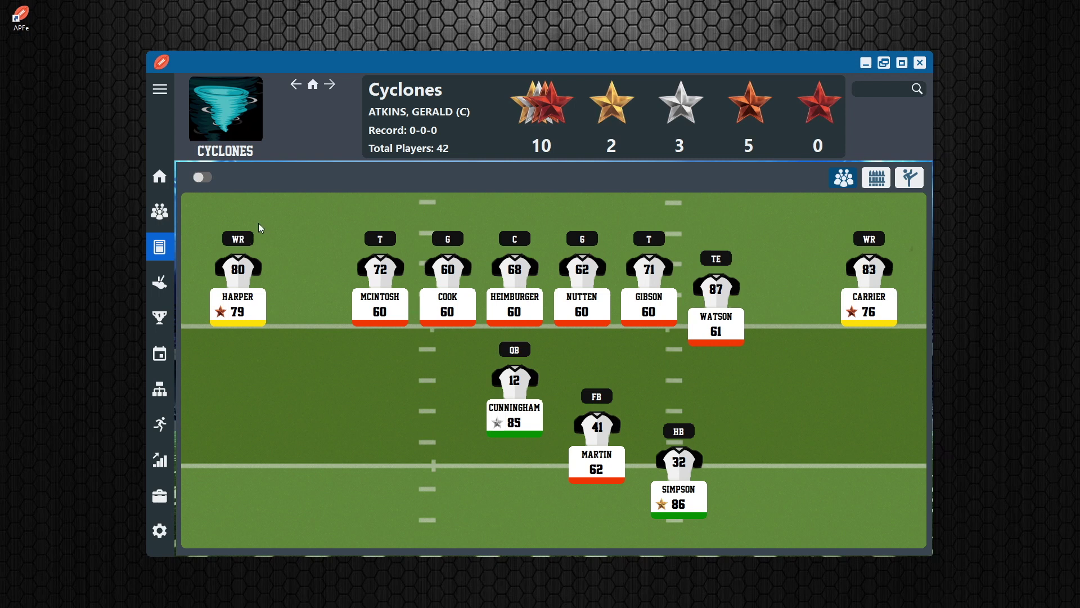
Leave the Cyclones' depth chart and open the league schedule at week 1.
{"action": "left_click", "coordinate": [160, 318]}
{"action": "left_click", "coordinate": [158, 361]}
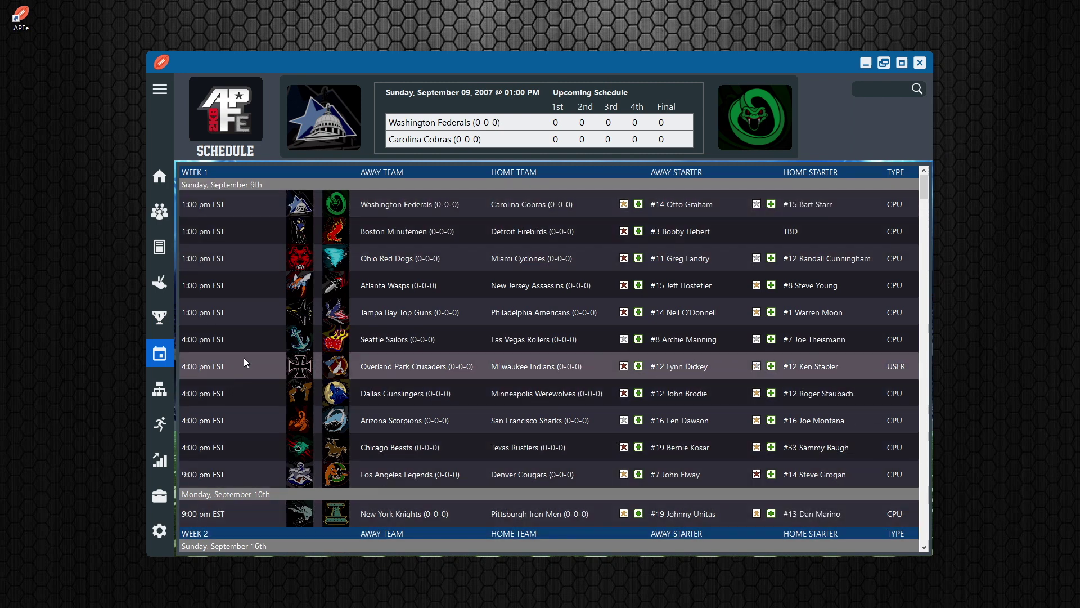
Open the Cyclones' player roster and view the available file commands without choosing one.
{"action": "left_click", "coordinate": [167, 209]}
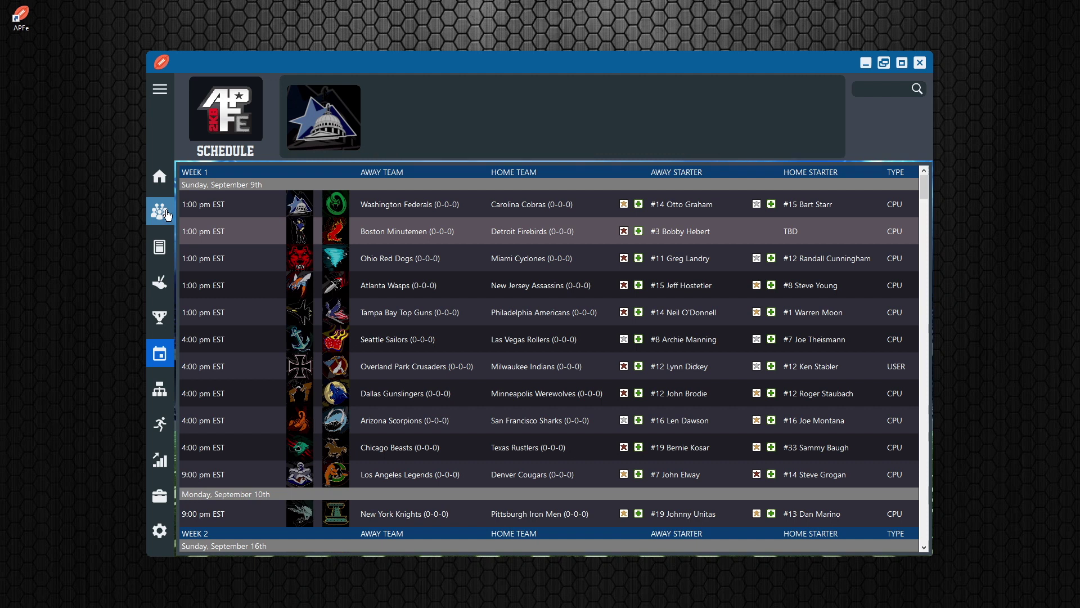
{"action": "left_click", "coordinate": [161, 424]}
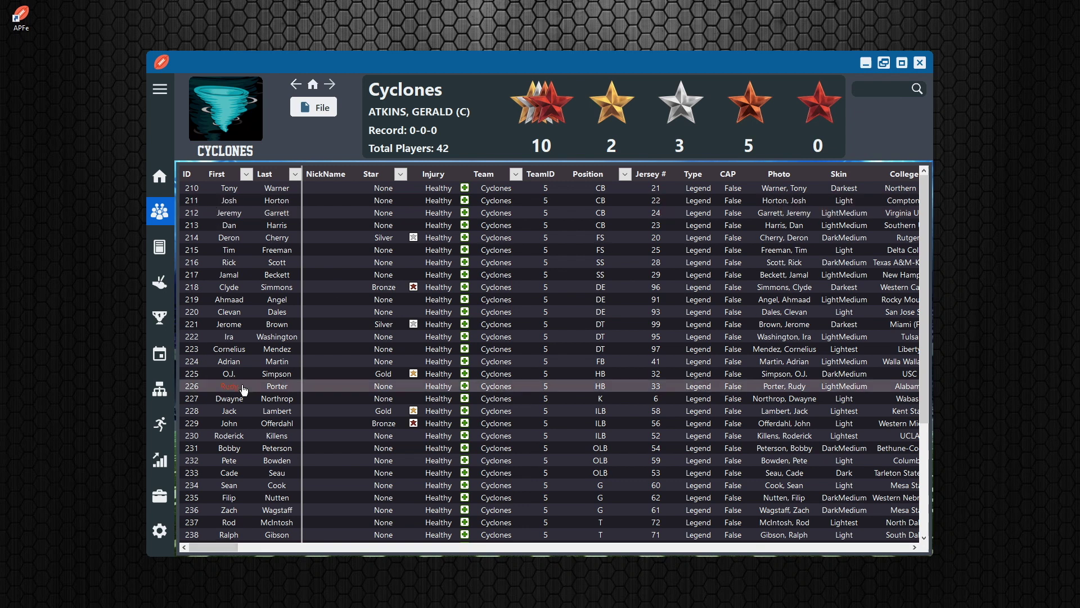
{"action": "left_click", "coordinate": [314, 107]}
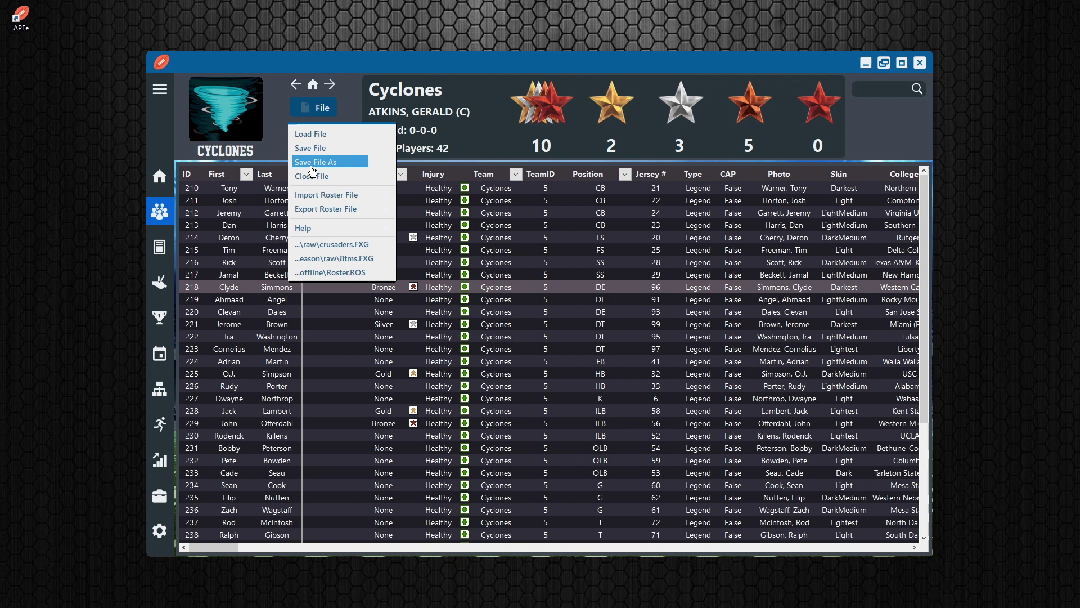
{"action": "left_click", "coordinate": [269, 119]}
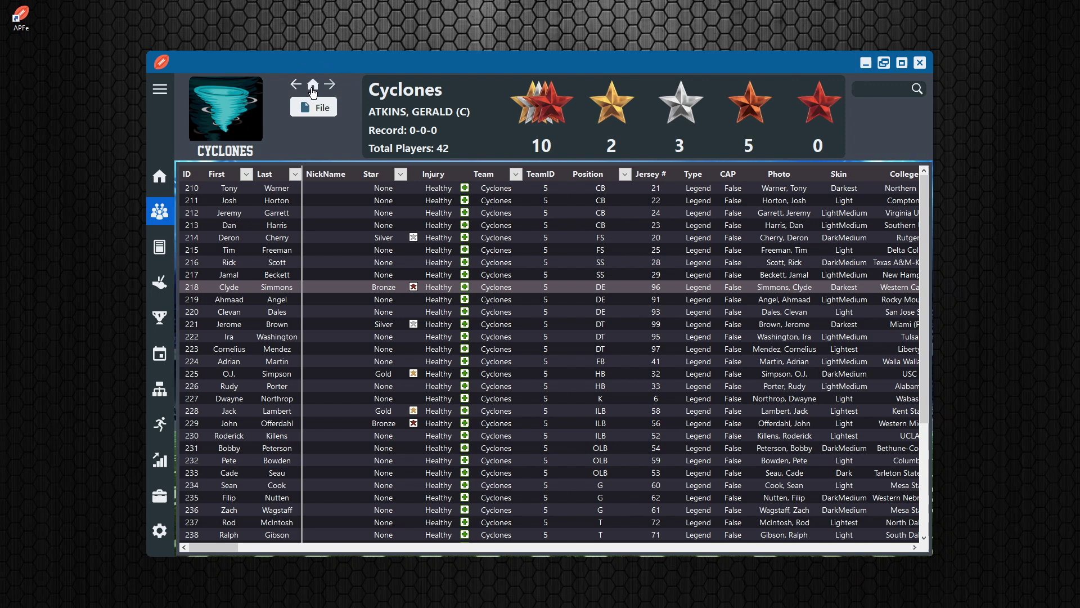
Open the Cyclones' home screen, then step back and forward between team screens, ending on the depth chart.
{"action": "left_click", "coordinate": [313, 88]}
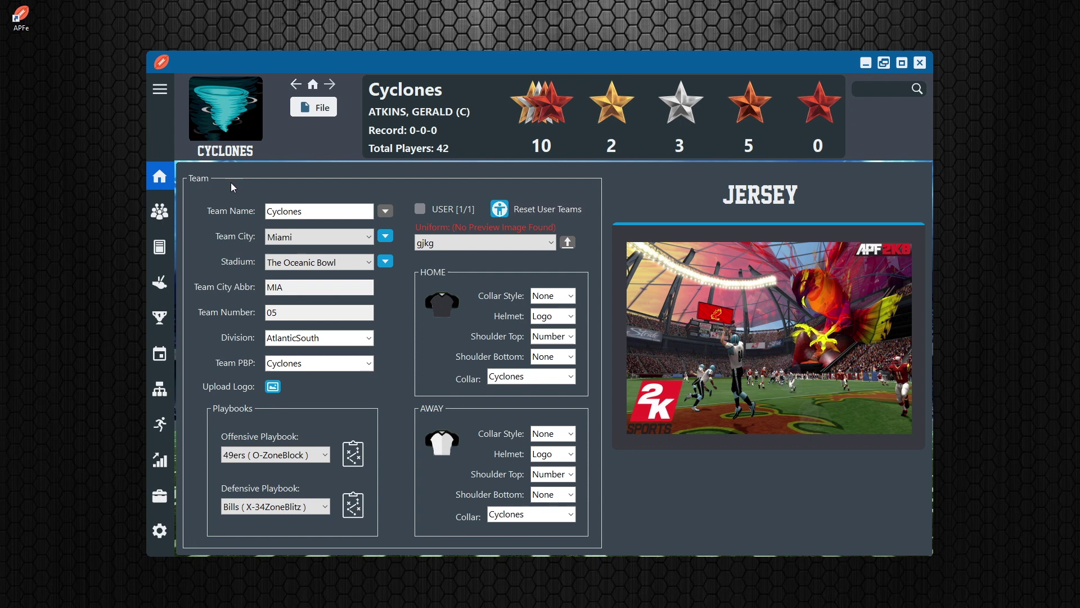
{"action": "left_click", "coordinate": [297, 85]}
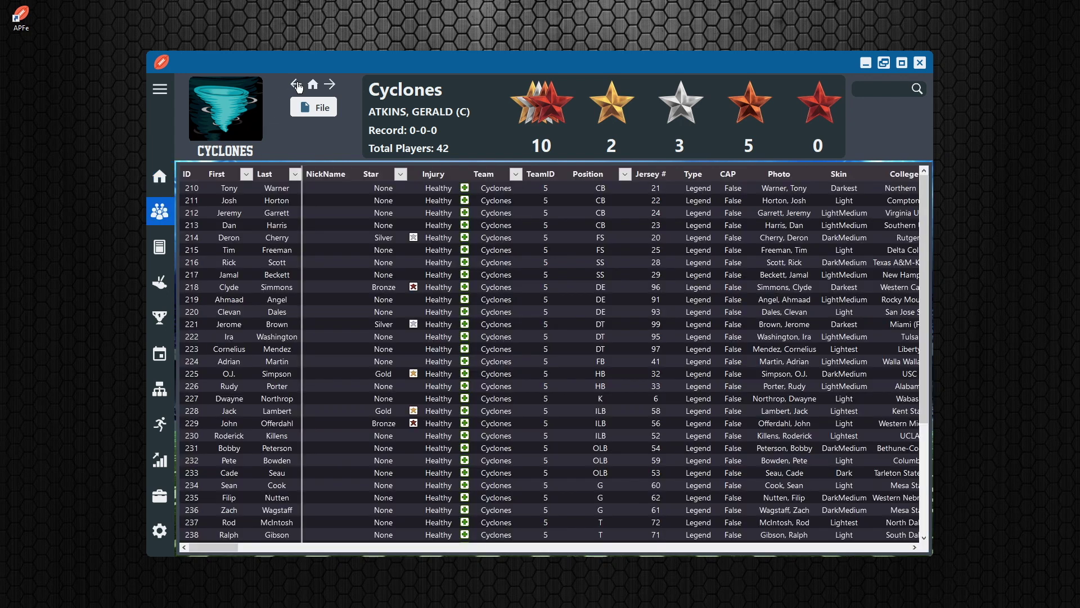
{"action": "left_click", "coordinate": [297, 85]}
{"action": "left_click", "coordinate": [297, 86]}
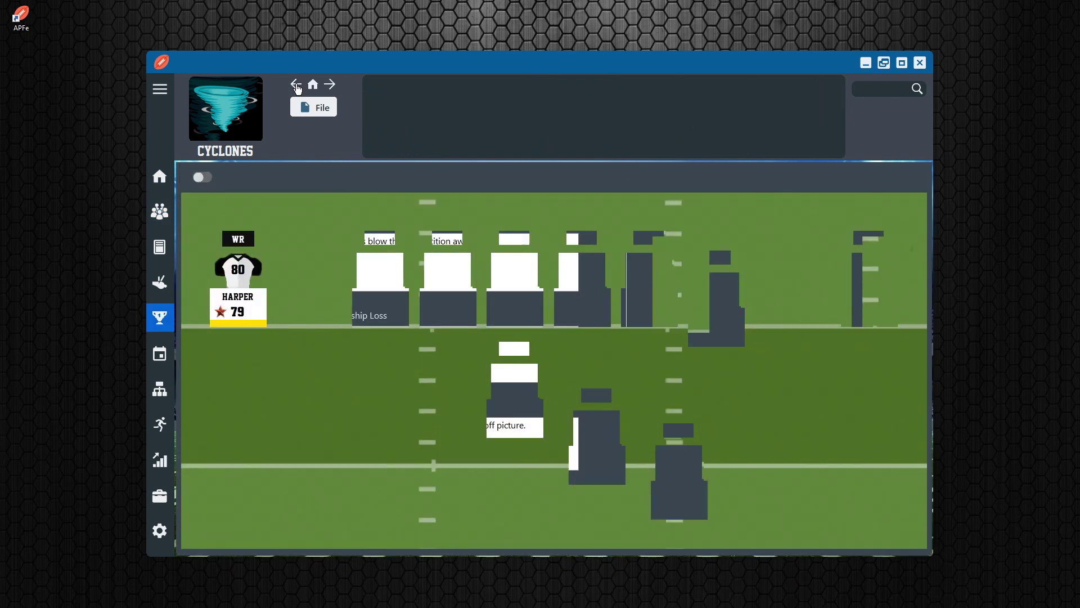
{"action": "left_click", "coordinate": [331, 89]}
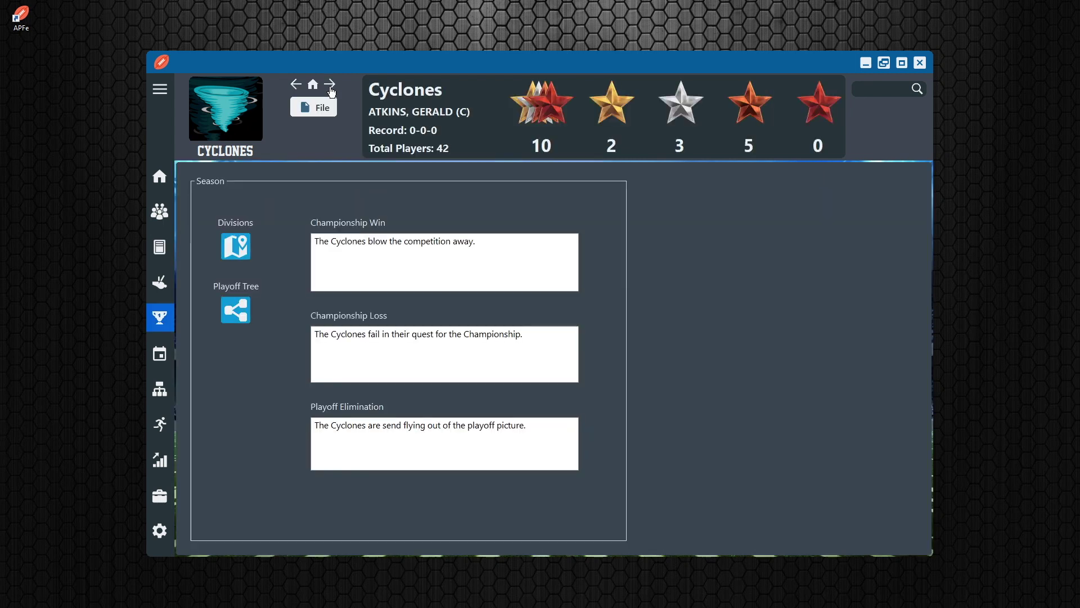
{"action": "left_click", "coordinate": [331, 92]}
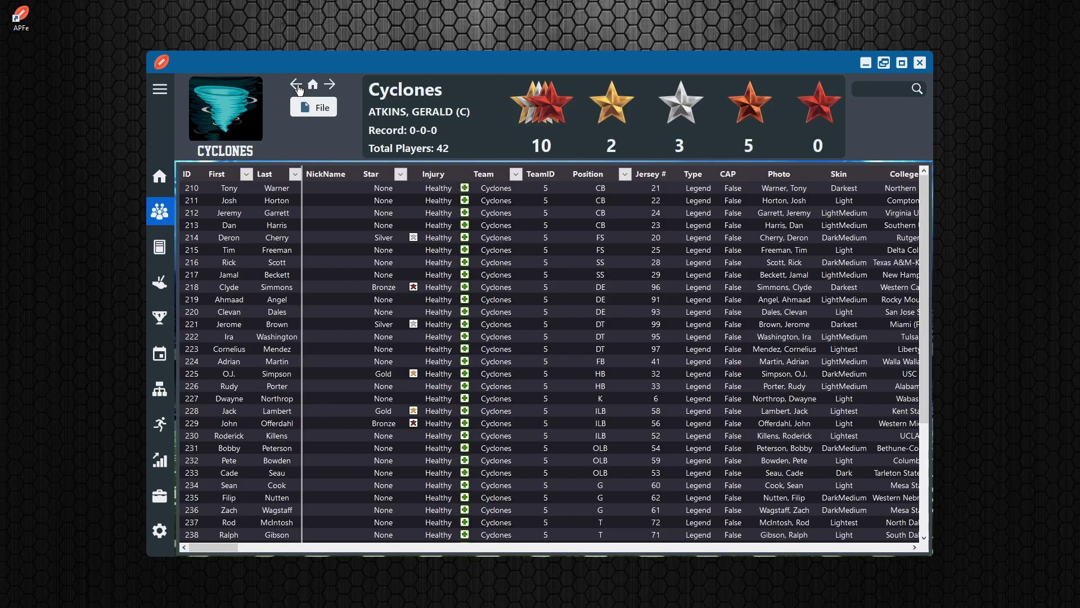
{"action": "left_click", "coordinate": [294, 88]}
{"action": "left_click", "coordinate": [293, 87]}
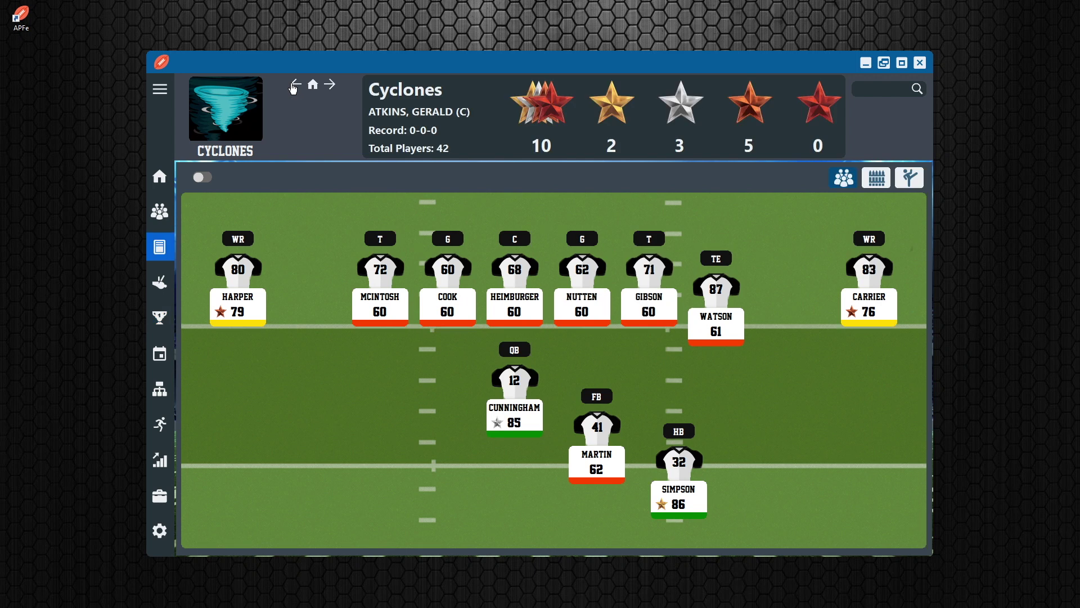
Open the player editor for the Cyclones' #91 defensive end from the roster, and return to the roster.
{"action": "left_click", "coordinate": [160, 211]}
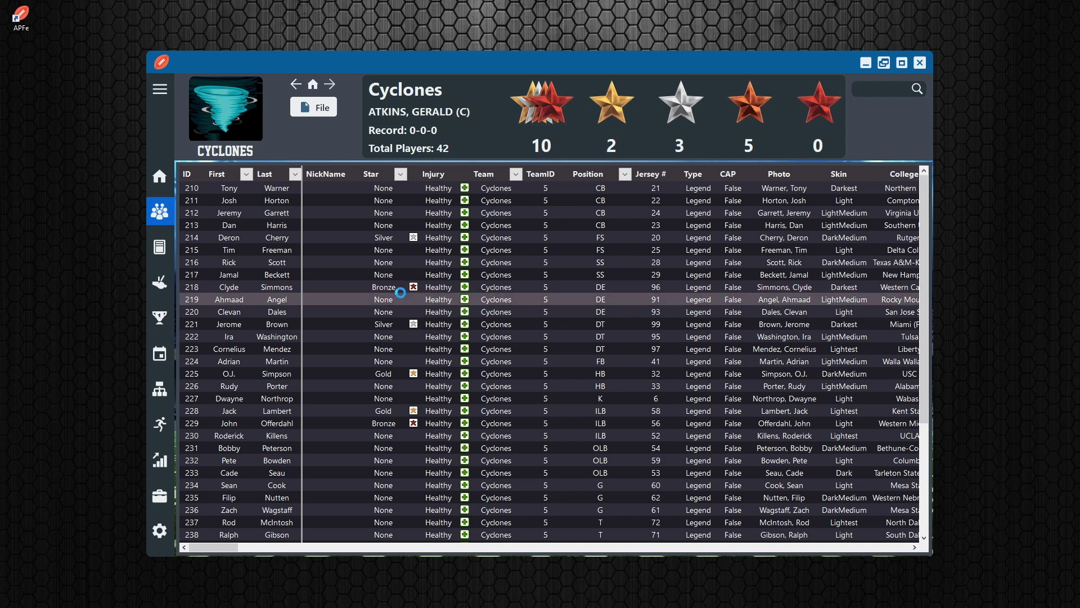
{"action": "double_click", "coordinate": [400, 293]}
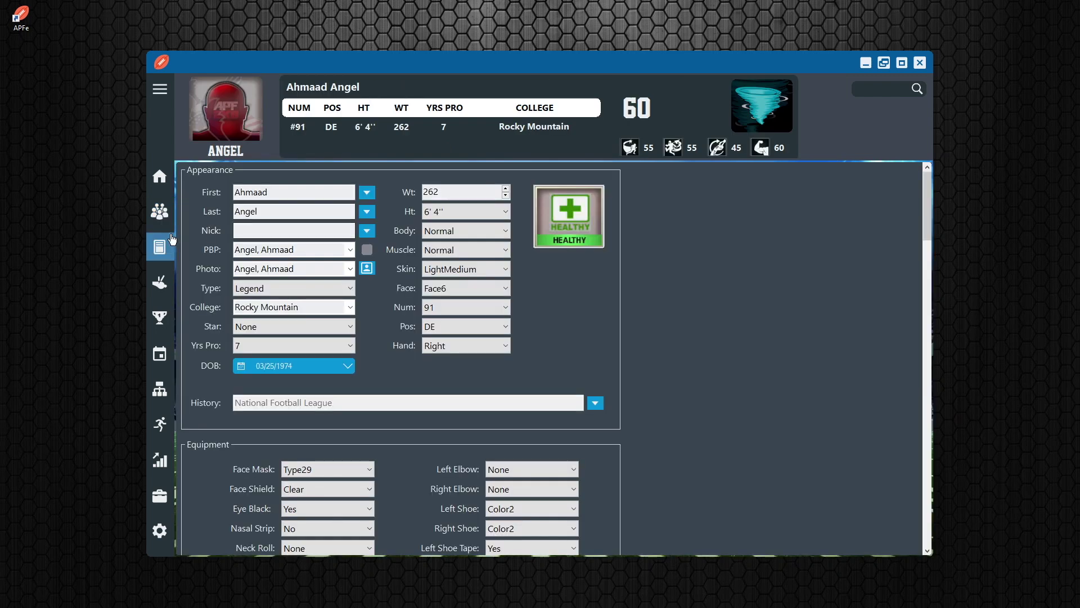
{"action": "left_click", "coordinate": [150, 207]}
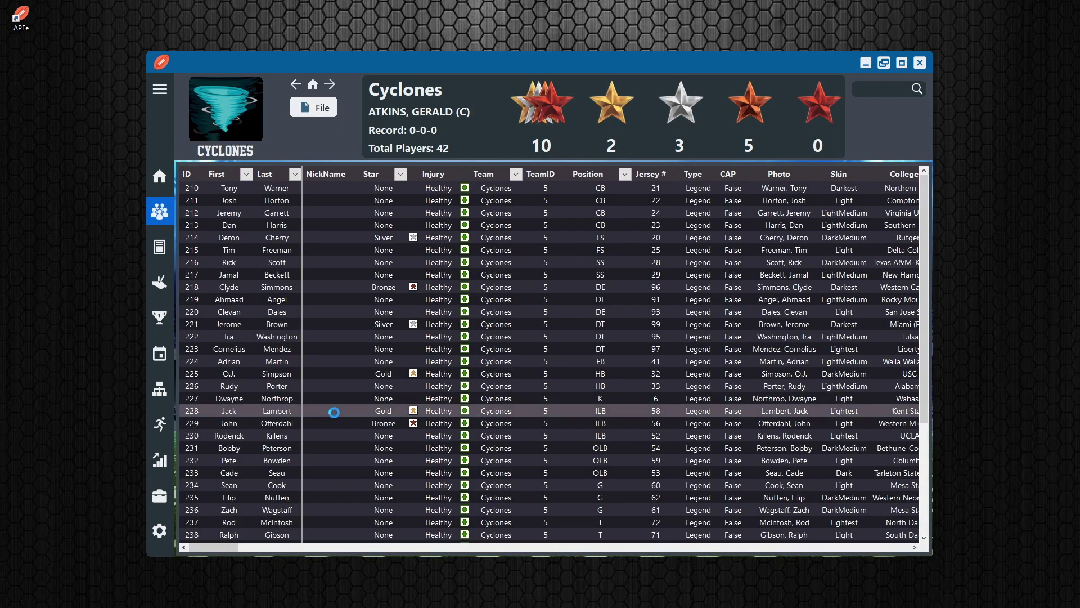
Go to the home screen and cycle through the neighbouring team screens until the Cyclones' depth chart shows.
{"action": "left_click", "coordinate": [160, 178]}
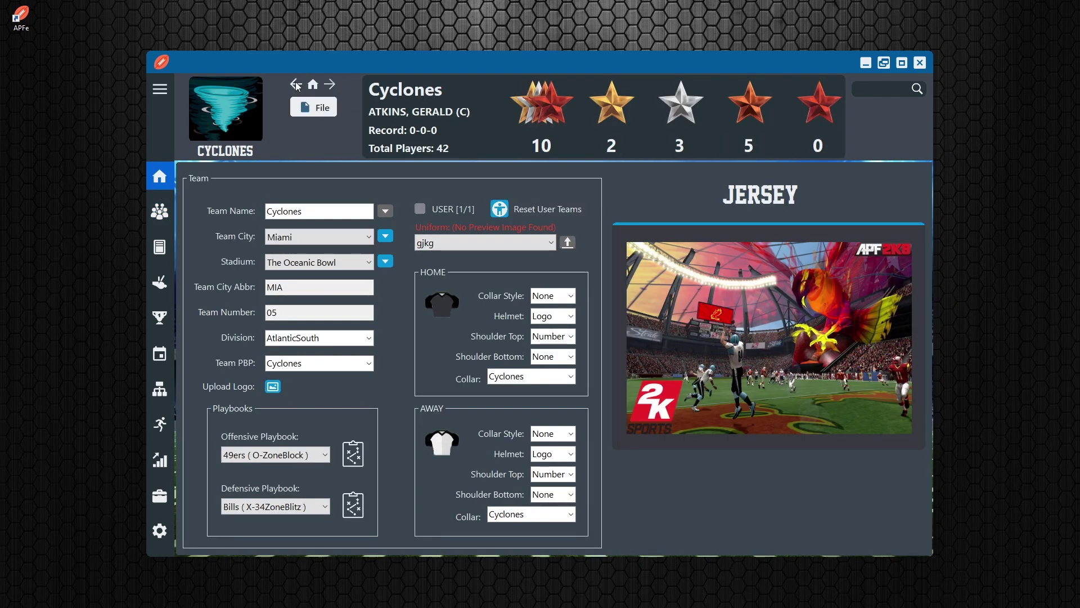
{"action": "left_click", "coordinate": [296, 85]}
{"action": "left_click", "coordinate": [296, 85]}
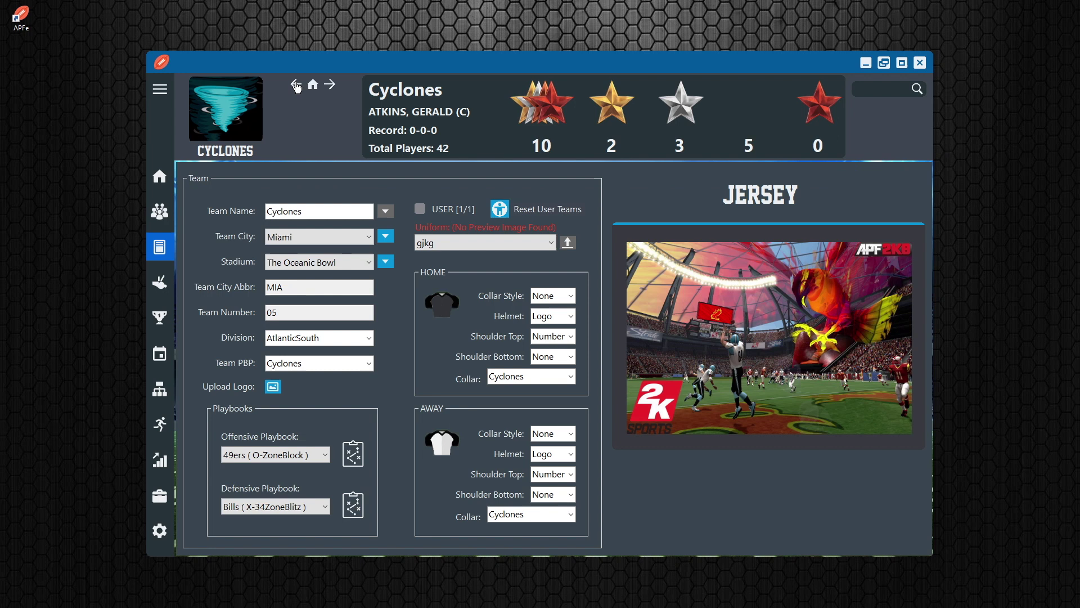
{"action": "left_click", "coordinate": [296, 85]}
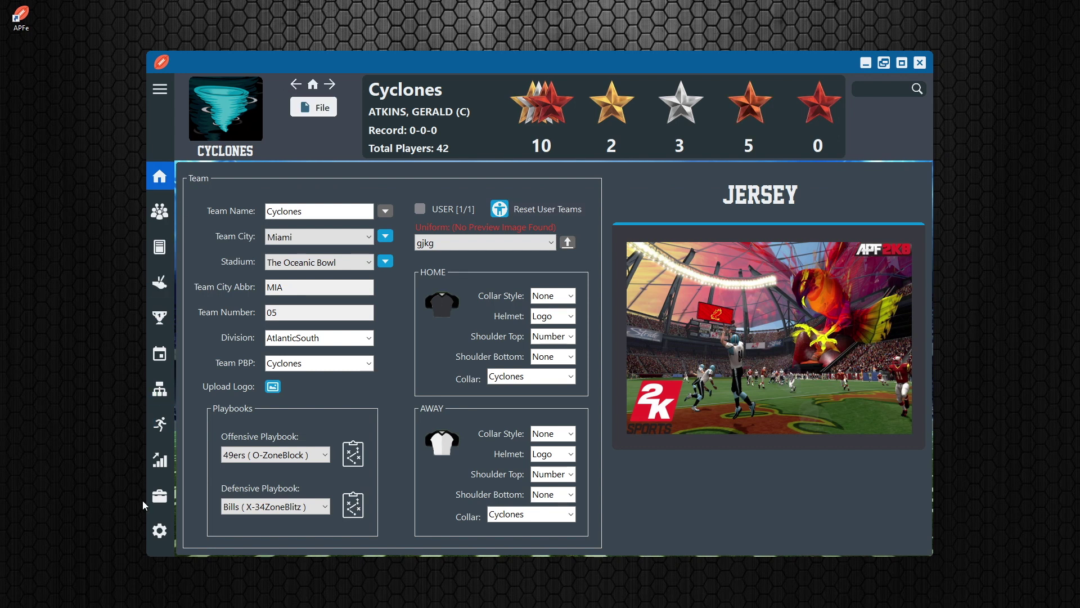
{"action": "left_click", "coordinate": [331, 85]}
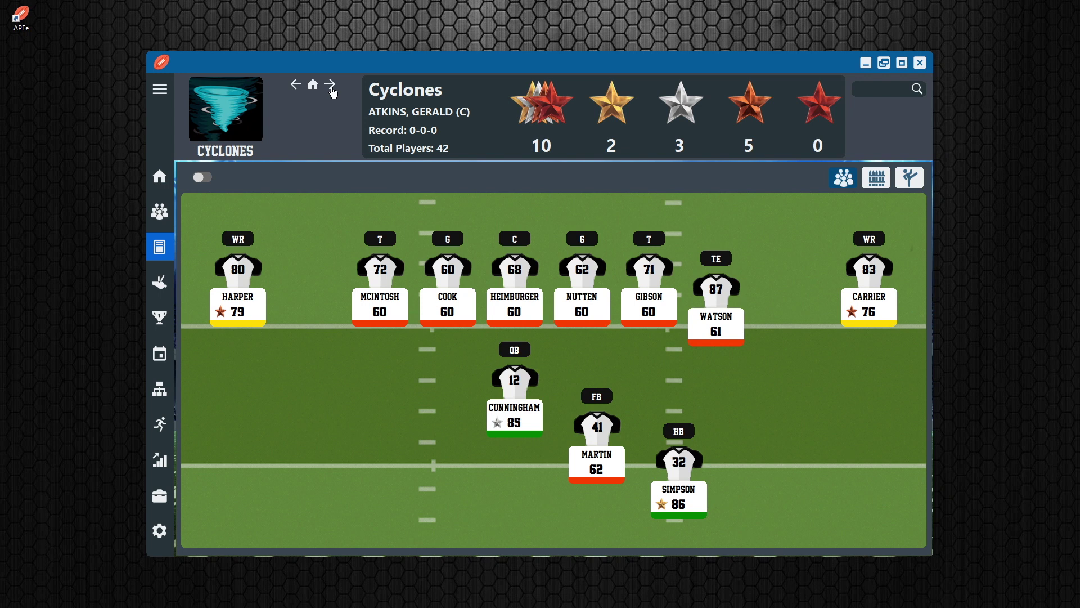
Open the player editor for the #80 wide receiver from his depth chart card, and return through the roster to the depth chart.
{"action": "mouse_move", "coordinate": [245, 298]}
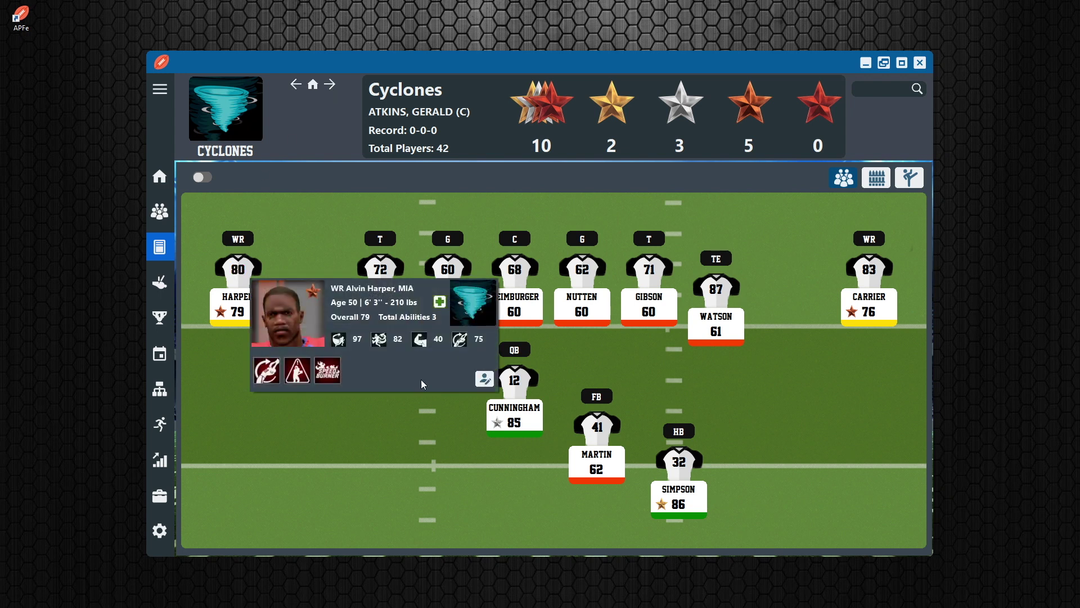
{"action": "left_click", "coordinate": [484, 378]}
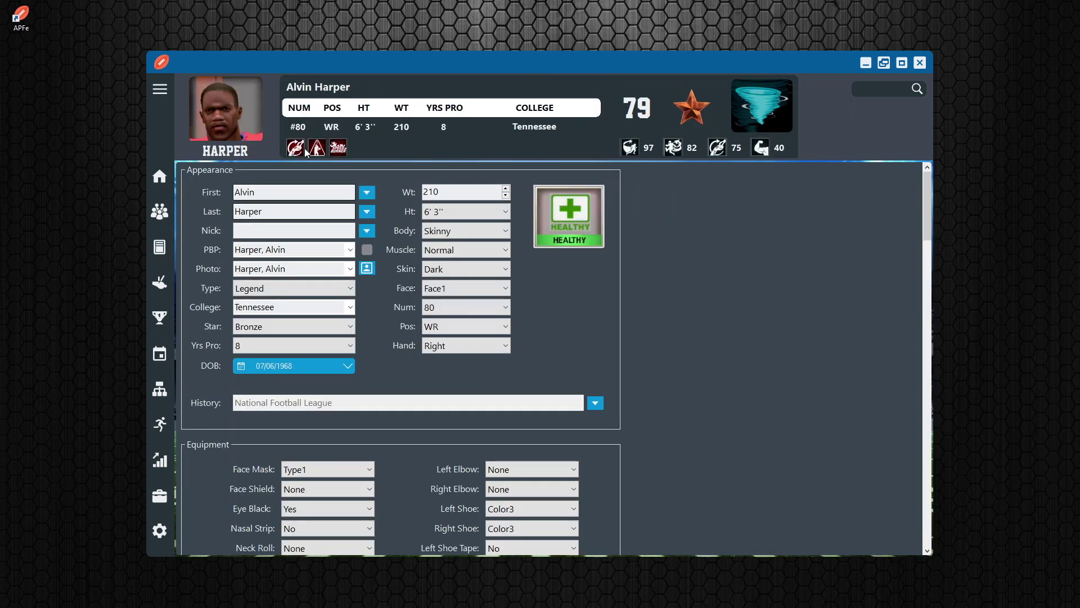
{"action": "left_click", "coordinate": [160, 211]}
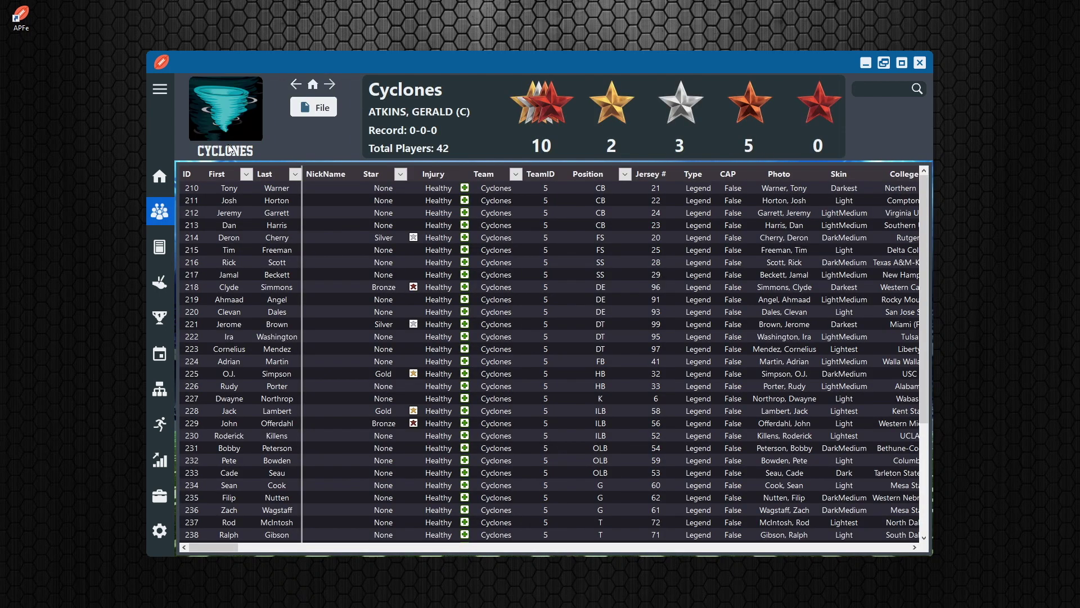
{"action": "left_click", "coordinate": [298, 85]}
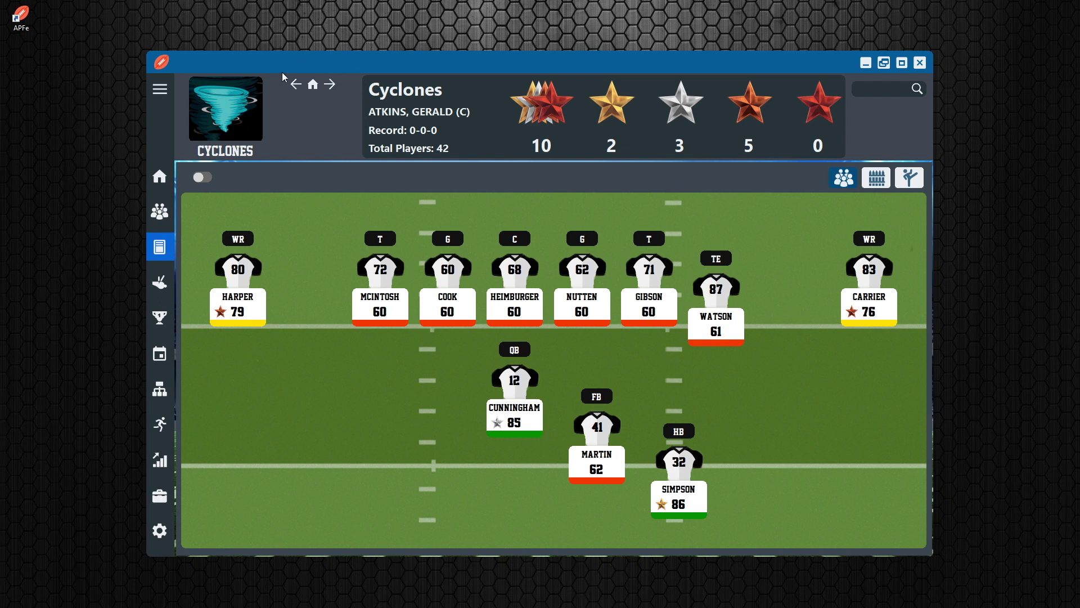
Switch the depth chart from the Cyclones to the Cougars.
{"action": "left_click", "coordinate": [210, 126]}
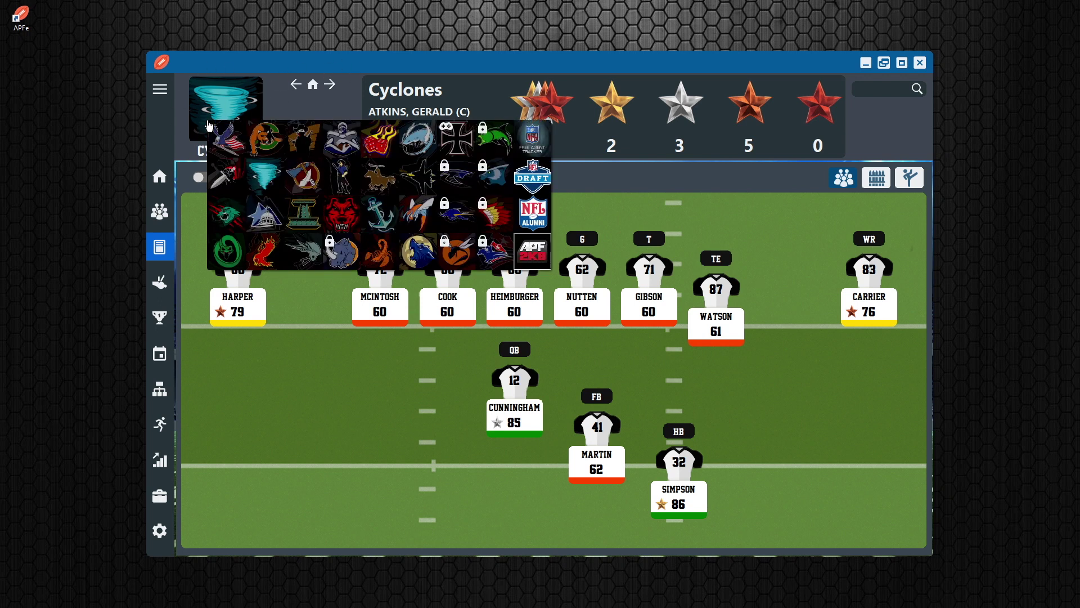
{"action": "left_click", "coordinate": [284, 104]}
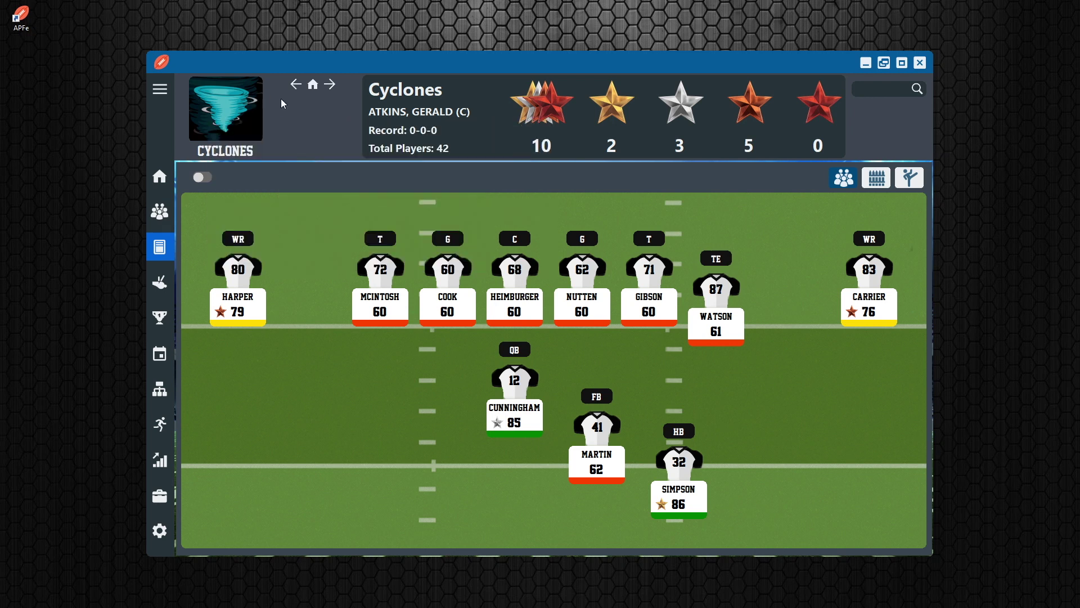
{"action": "left_click", "coordinate": [239, 124]}
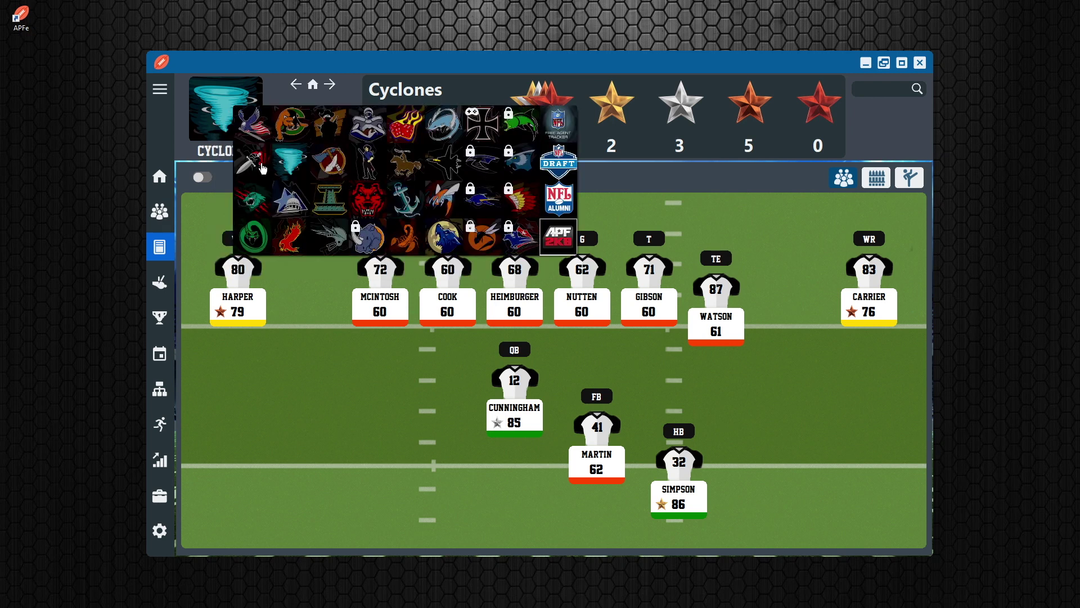
{"action": "left_click", "coordinate": [286, 135]}
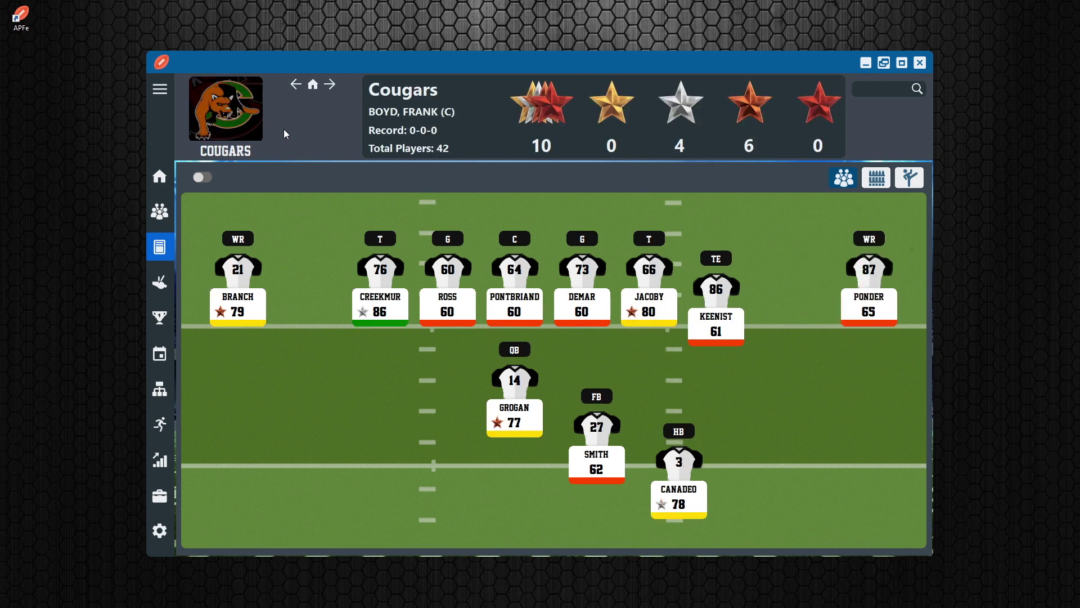
Open the Cougars' head coach page and view its team choices, keeping the Cougars selected.
{"action": "left_click", "coordinate": [160, 281]}
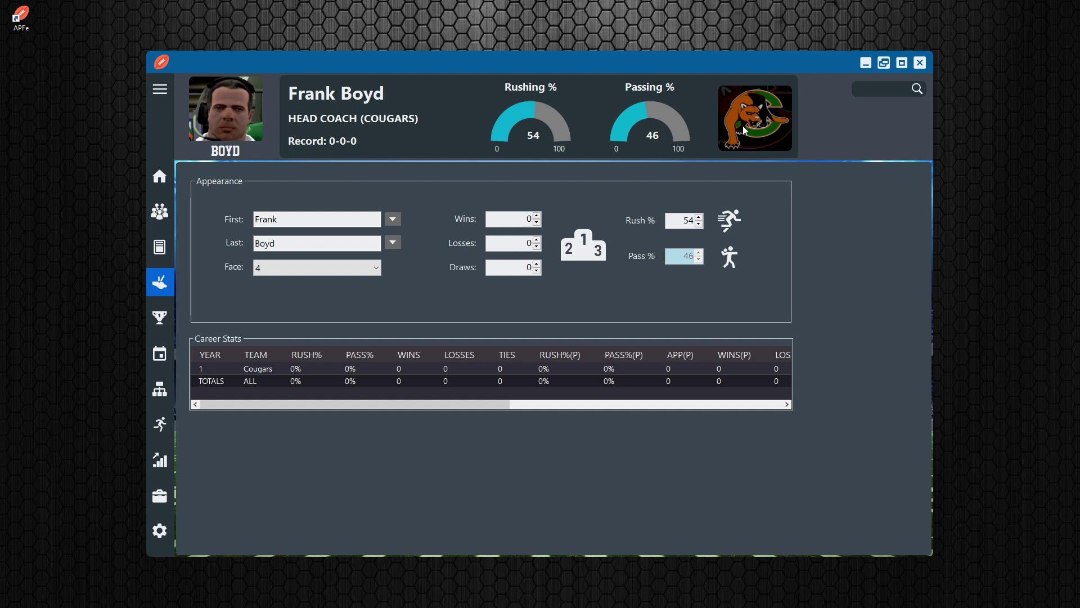
{"action": "left_click", "coordinate": [778, 102]}
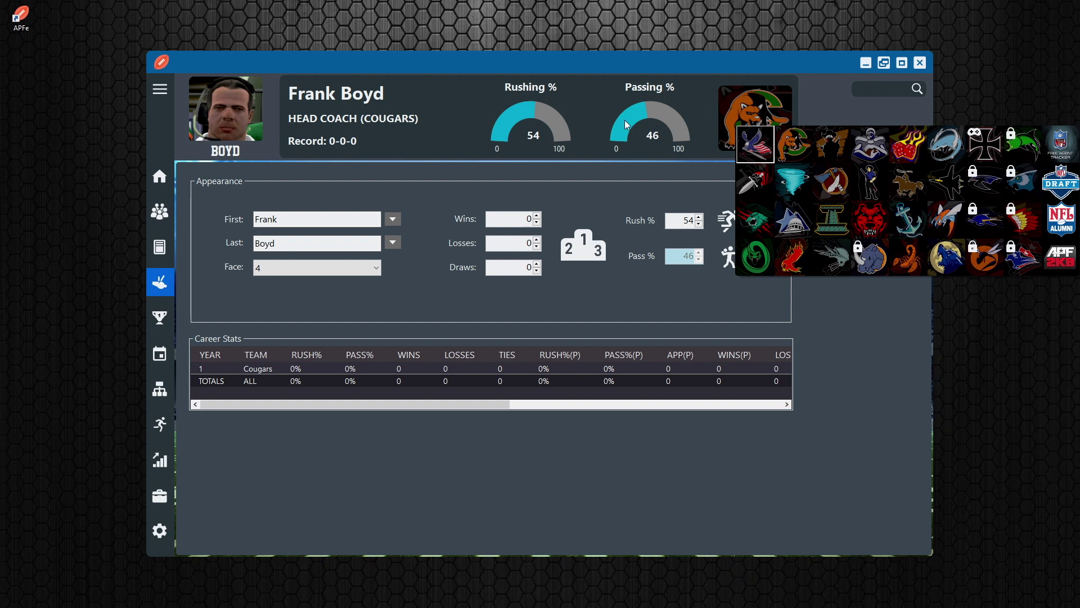
{"action": "left_click", "coordinate": [207, 126]}
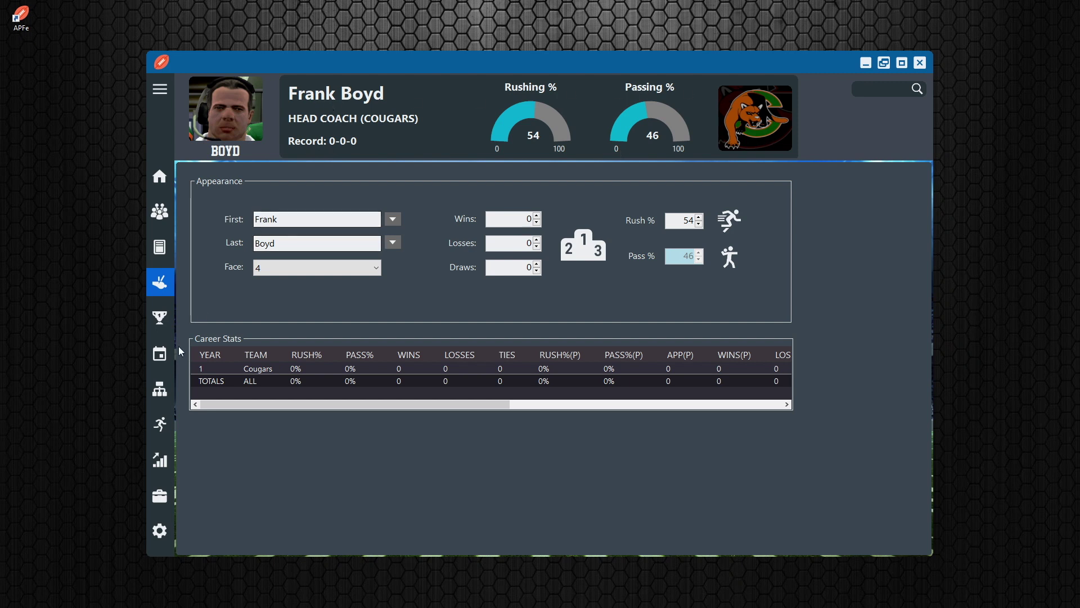
Open the league schedule and bring up the schedule editor for the week 1 Washington at Carolina game.
{"action": "left_click", "coordinate": [159, 353]}
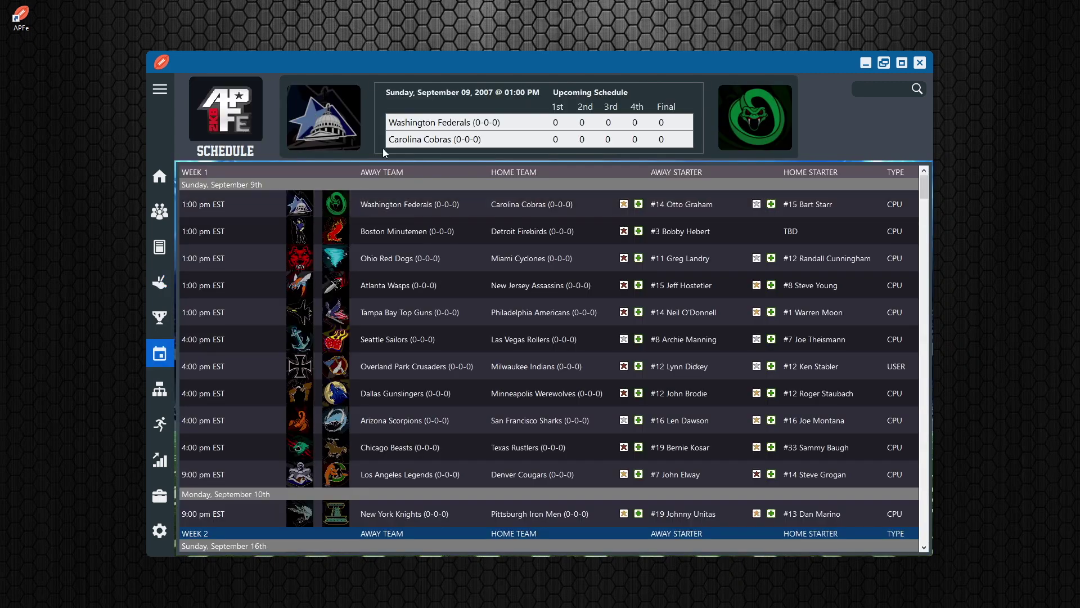
{"action": "double_click", "coordinate": [389, 213]}
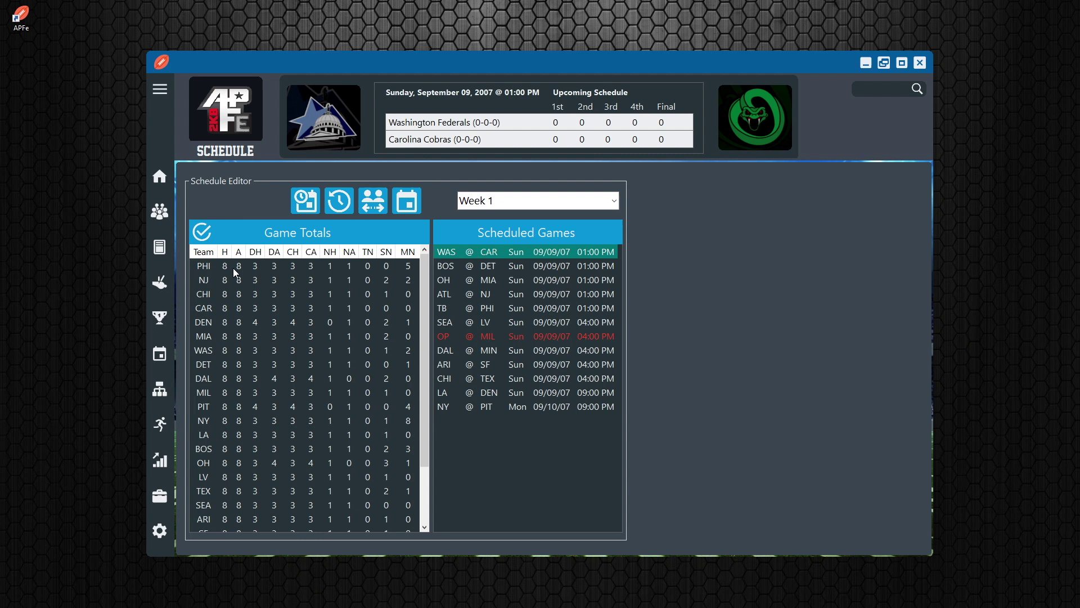
Go through the Cougars' depth chart to their player roster and search the players for "allen".
{"action": "left_click", "coordinate": [161, 247]}
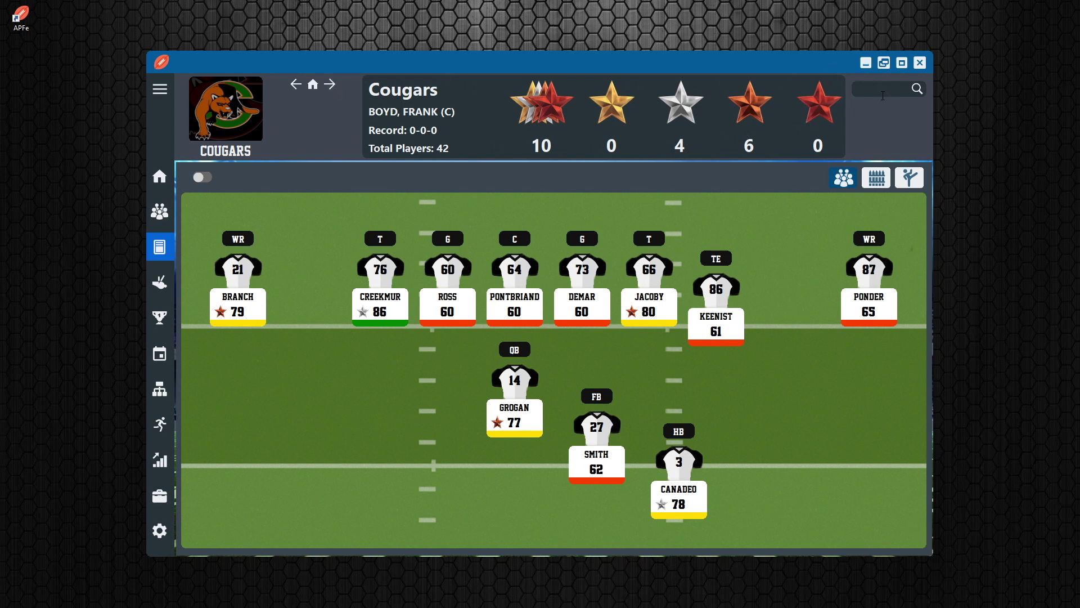
{"action": "type", "text": "llen"}
{"action": "left_click", "coordinate": [160, 212]}
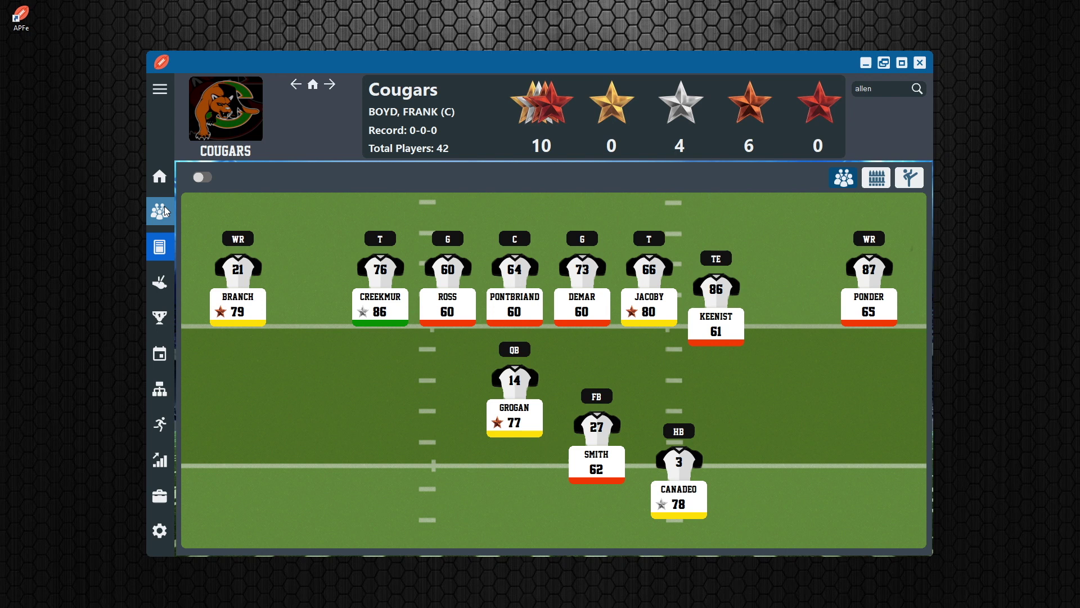
{"action": "double_click", "coordinate": [889, 90]}
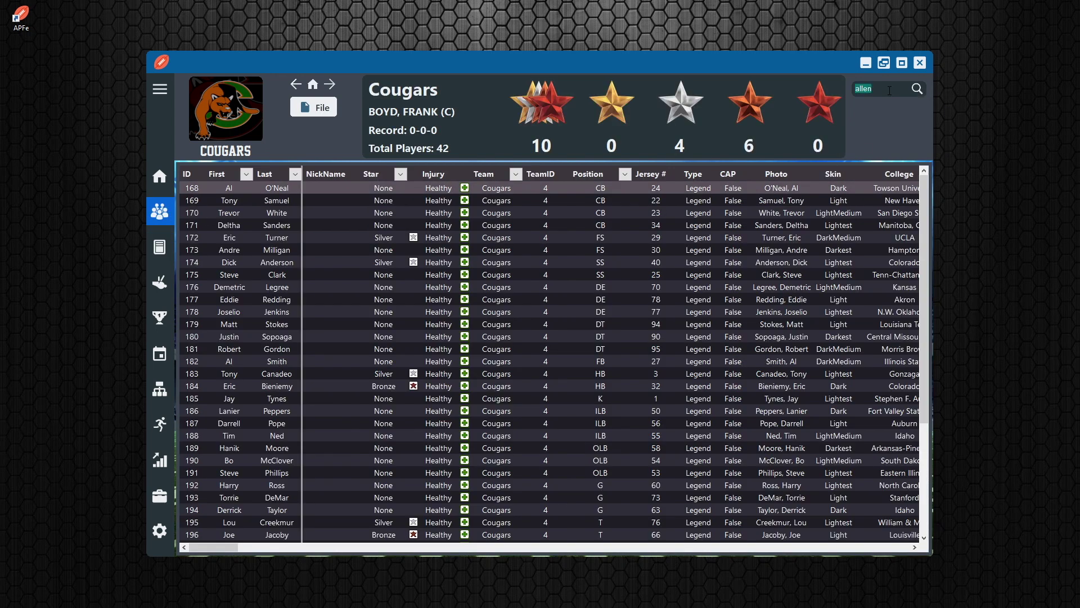
{"action": "key", "text": "Return"}
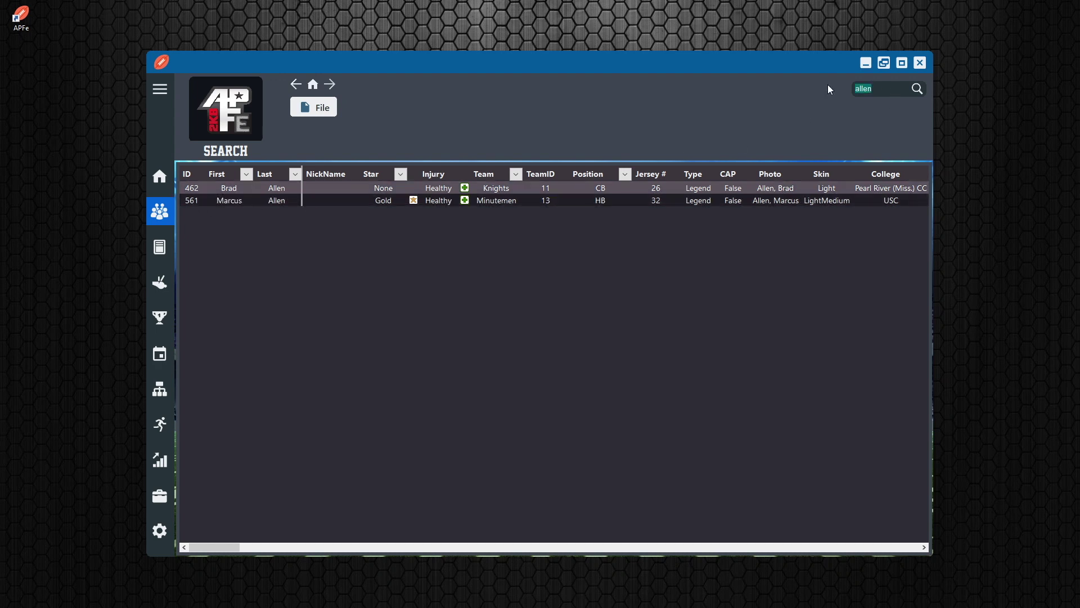
Replace the search term with "cougars" and run the player search.
{"action": "type", "text": "colug"}
{"action": "key", "text": "BackSpace"}
{"action": "key", "text": "BackSpace"}
{"action": "key", "text": "BackSpace"}
{"action": "key", "text": "BackSpace"}
{"action": "key", "text": "Return"}
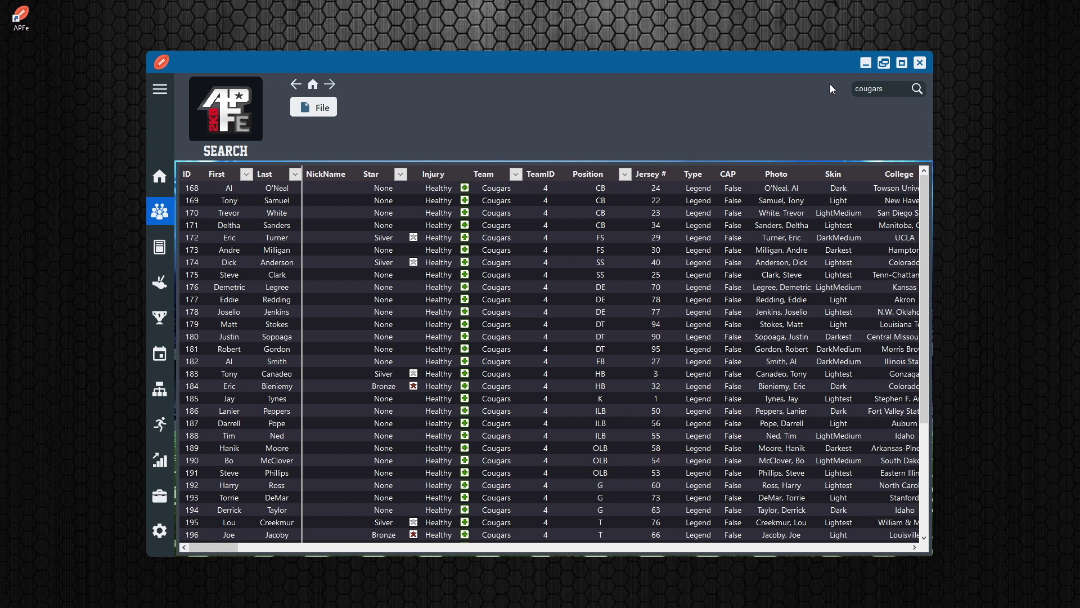
Replace the search term with "Al" and run the player search.
{"action": "double_click", "coordinate": [879, 89]}
{"action": "type", "text": "Al"}
{"action": "key", "text": "Return"}
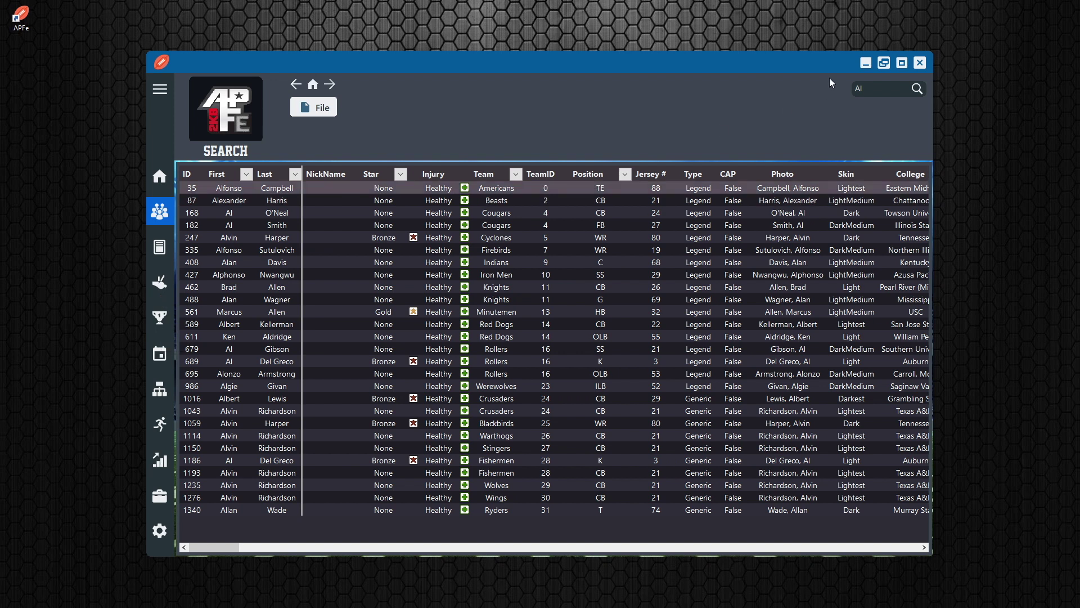
Maximize the editor window, and expand and collapse the labelled navigation menu.
{"action": "left_click", "coordinate": [899, 63]}
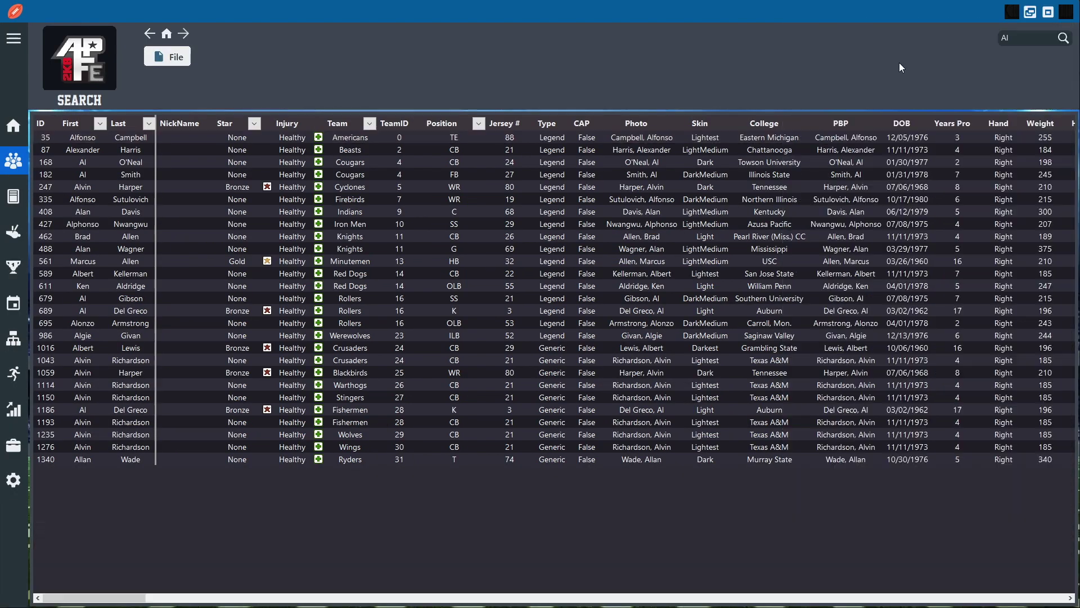
{"action": "left_click", "coordinate": [13, 39]}
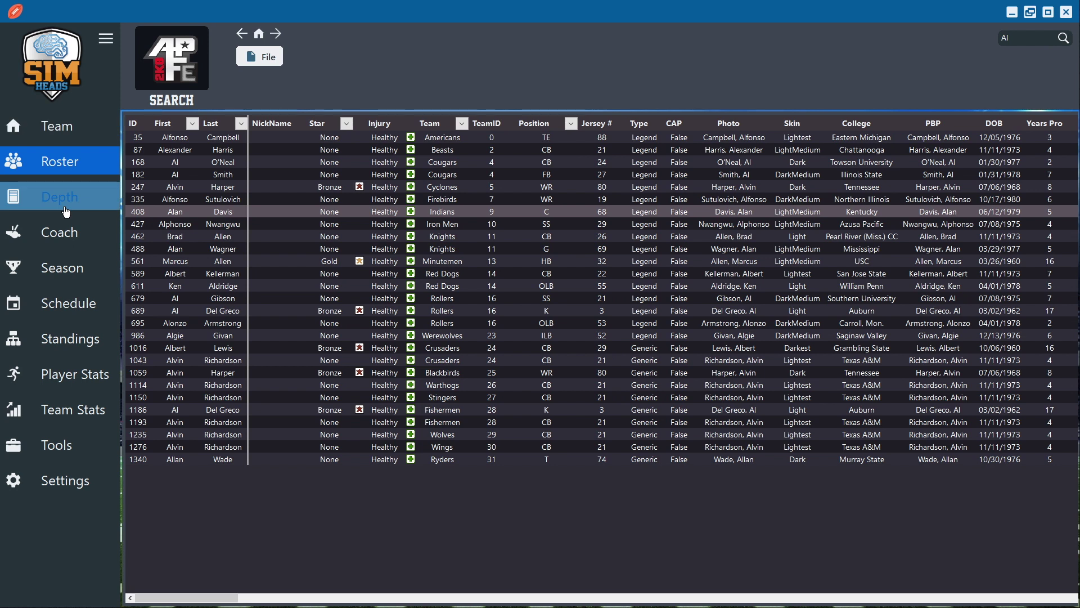
{"action": "left_click", "coordinate": [103, 44]}
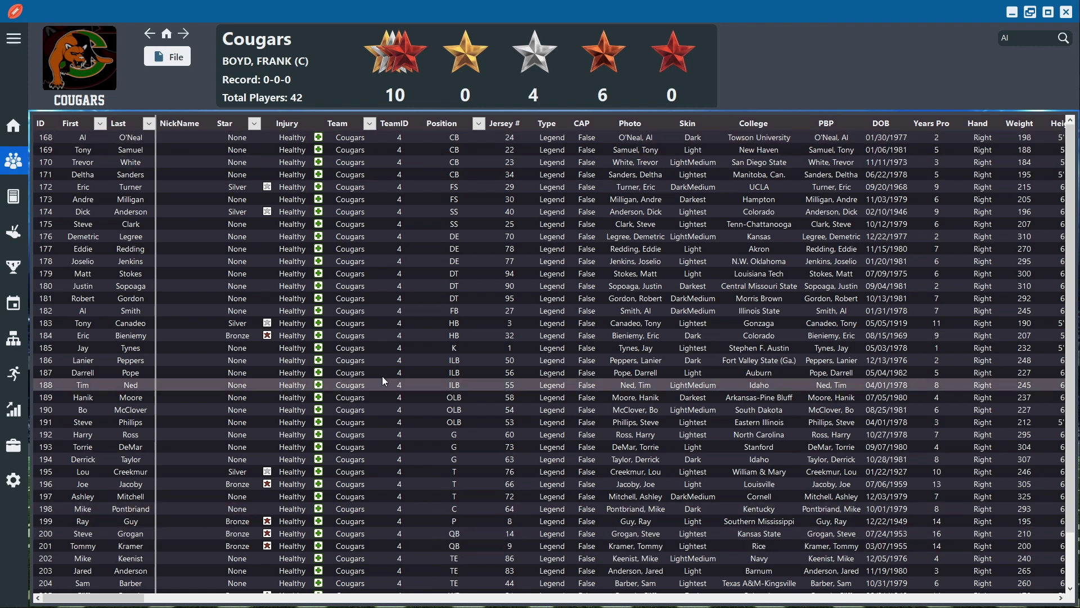
Look over the Cougars' roster in the enlarged window and open the team's head coach page.
{"action": "mouse_move", "coordinate": [95, 597]}
{"action": "left_mouse_down"}
{"action": "mouse_move", "coordinate": [923, 597]}
{"action": "mouse_move", "coordinate": [104, 599]}
{"action": "left_mouse_up"}
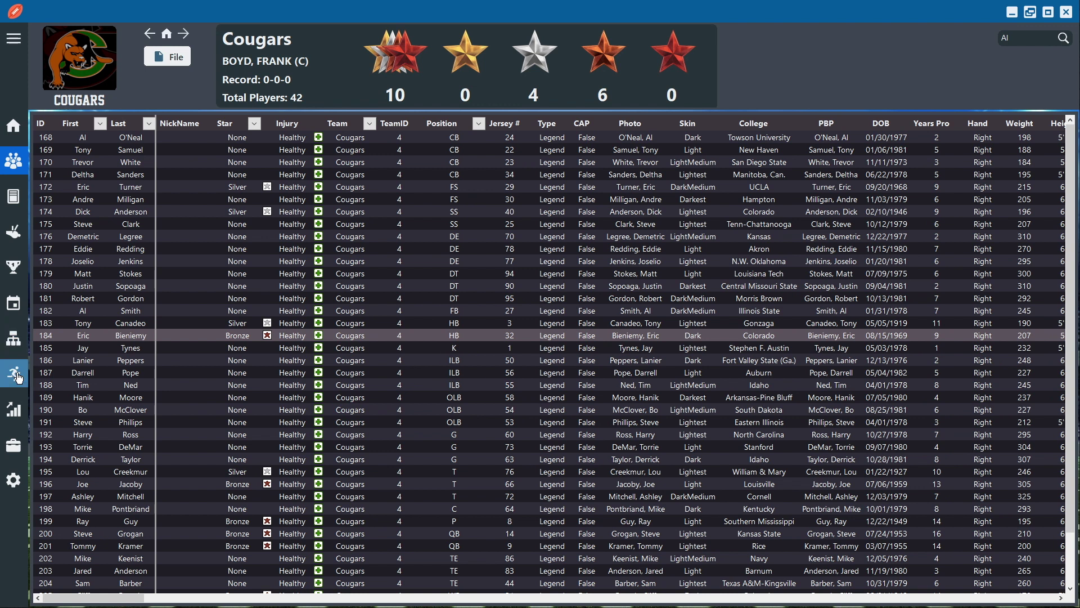
{"action": "left_click", "coordinate": [15, 241]}
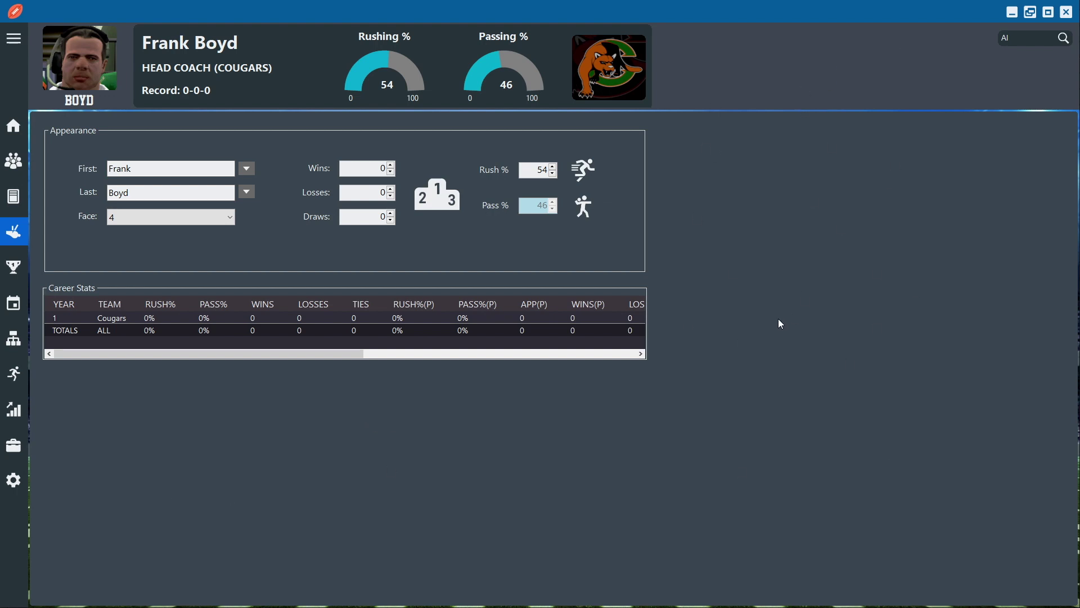
Restore the editor window to its smaller size, shift it slightly down and to the right, and maximize it again.
{"action": "left_click", "coordinate": [1030, 13]}
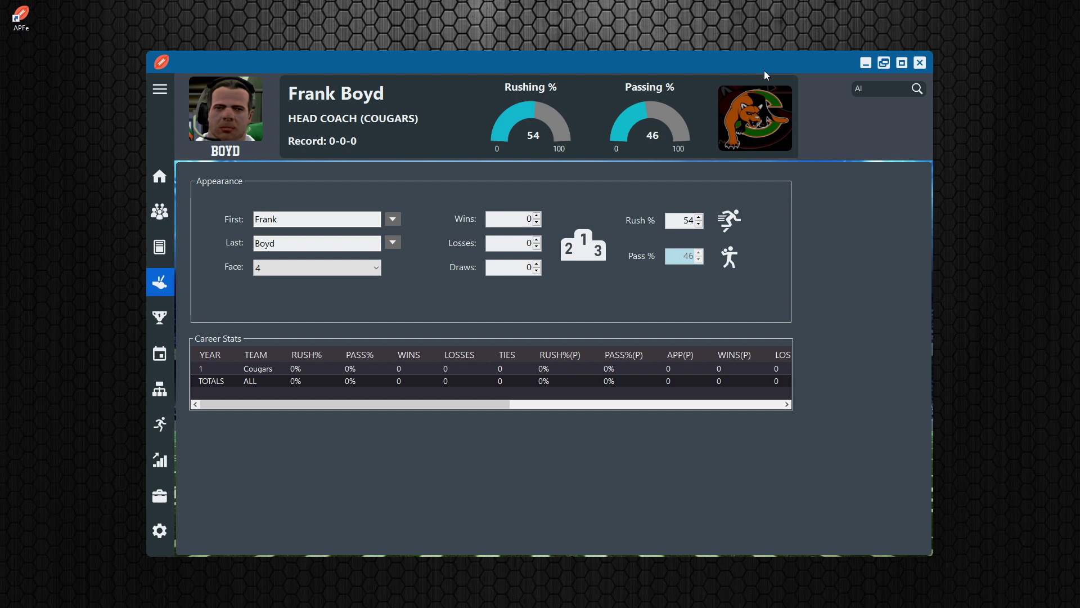
{"action": "mouse_move", "coordinate": [791, 70]}
{"action": "left_mouse_down"}
{"action": "mouse_move", "coordinate": [819, 56]}
{"action": "mouse_move", "coordinate": [805, 73]}
{"action": "left_mouse_up"}
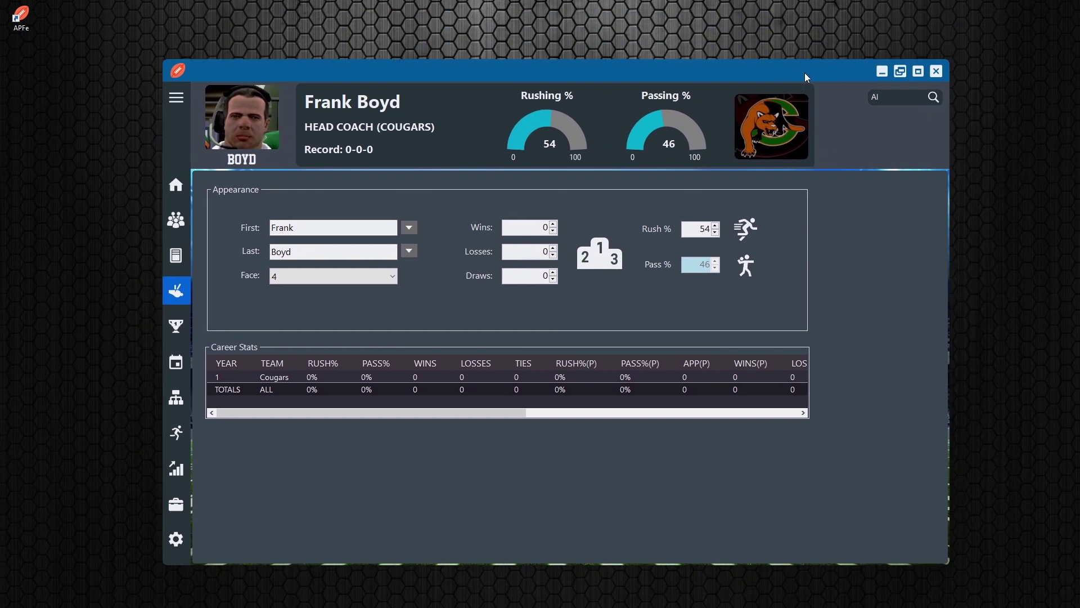
{"action": "left_click", "coordinate": [918, 72]}
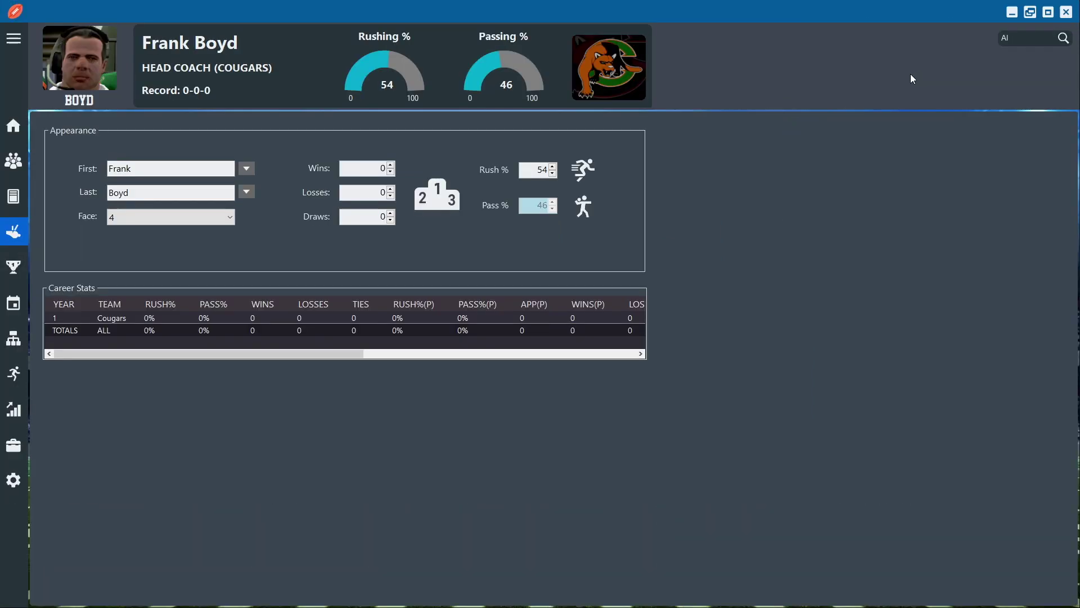
Return the editor window to its smaller size and open the Cougars' team page.
{"action": "left_click", "coordinate": [1027, 13]}
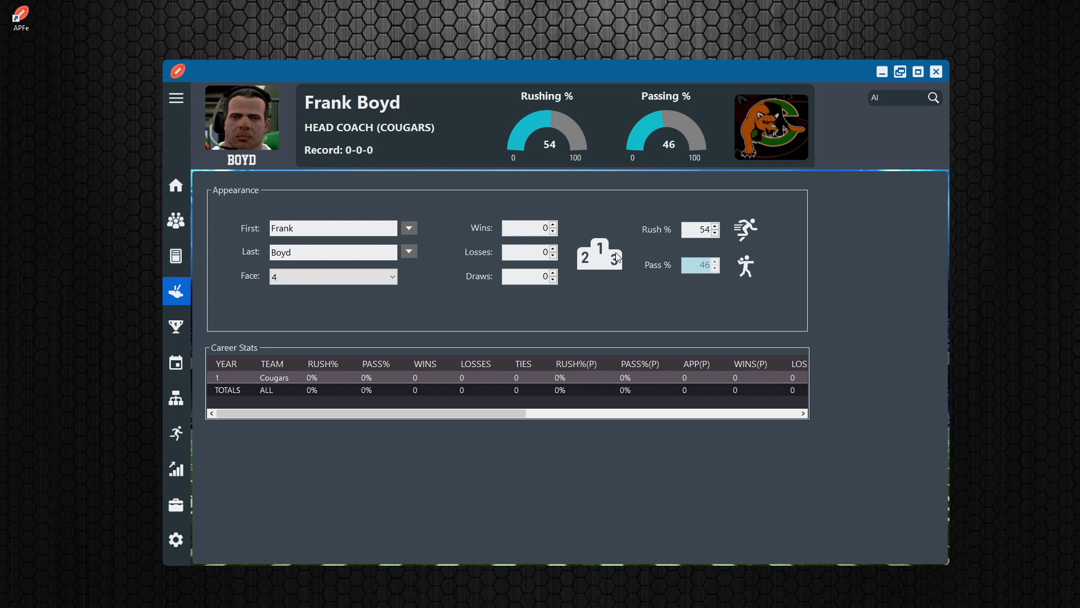
{"action": "left_click", "coordinate": [180, 182]}
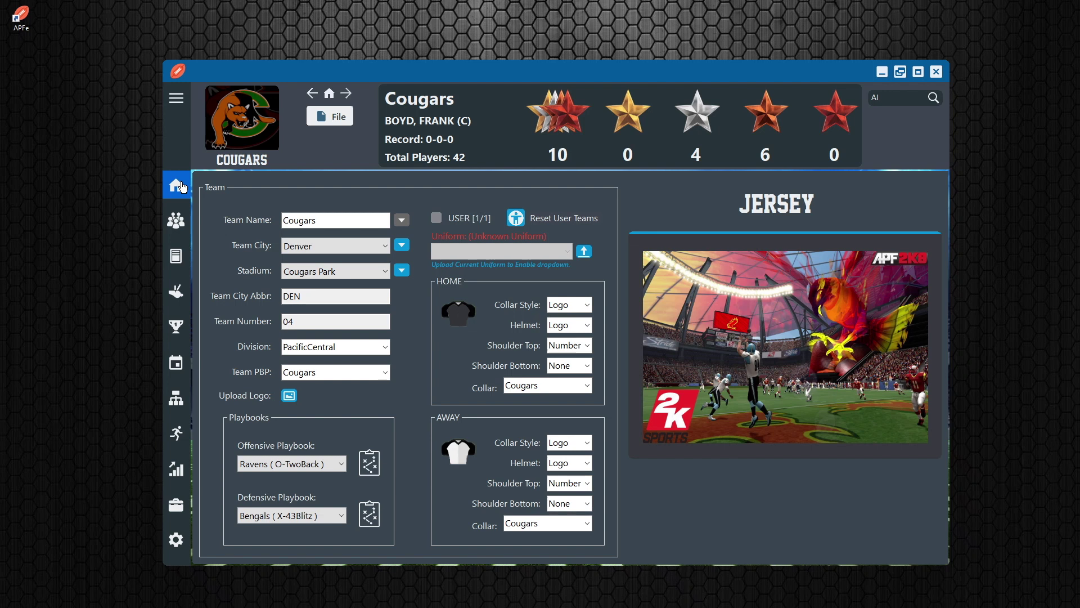